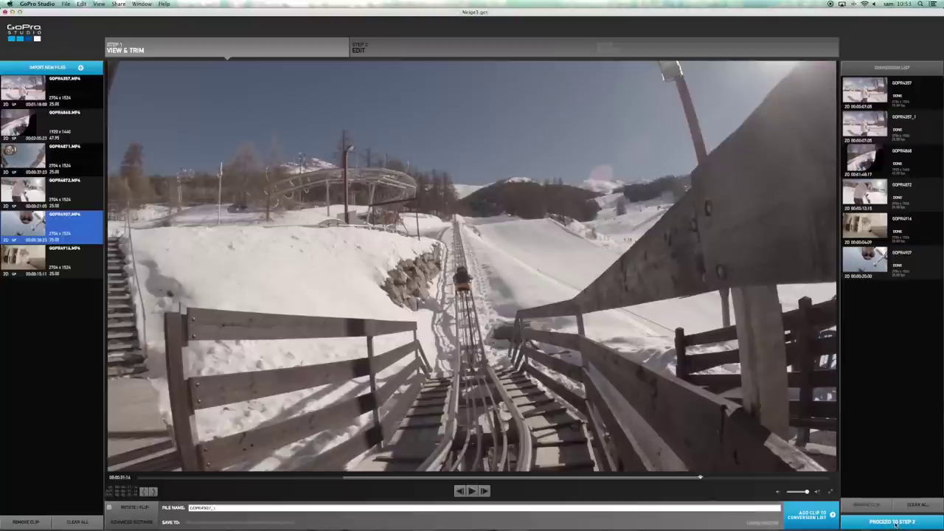
Proceed from viewing and trimming to the editing stage without choosing an edit template.
{"action": "left_click", "coordinate": [894, 522]}
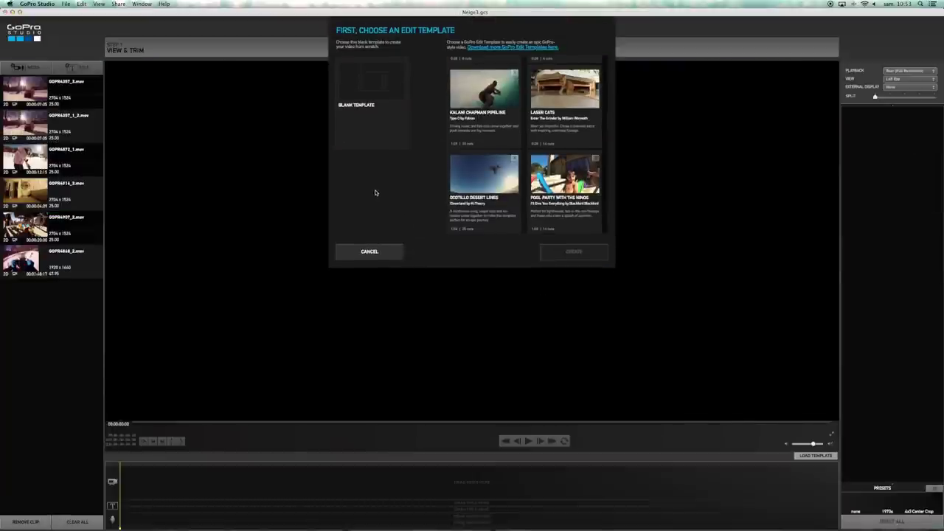
{"action": "left_click", "coordinate": [369, 253]}
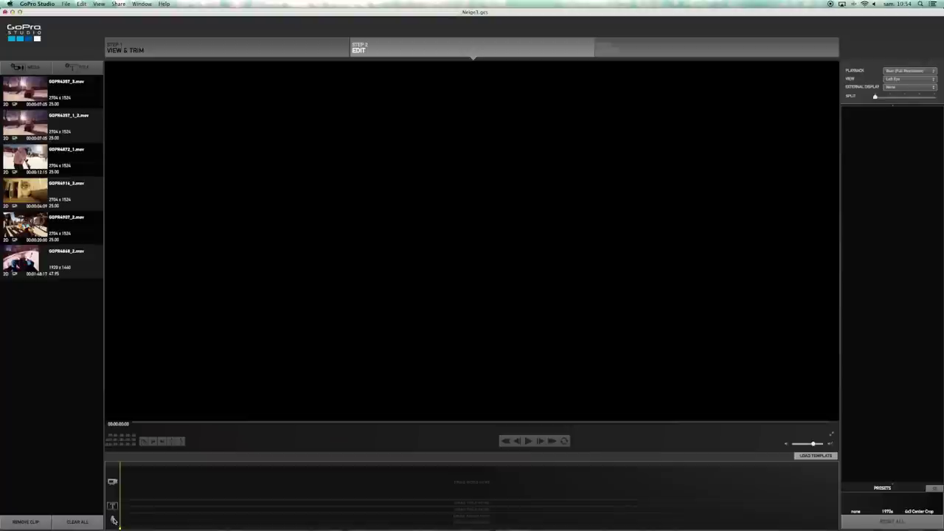
Reveal the full set of presets for clip GOPR4357_3.mov, try the None preset, and apply ProTune.
{"action": "left_click", "coordinate": [34, 89]}
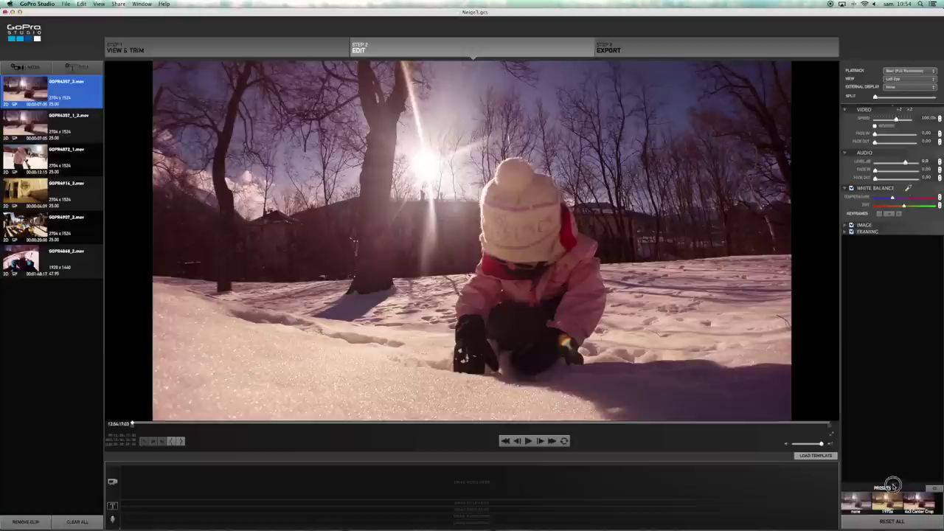
{"action": "left_click_drag", "start_coordinate": [892, 485], "coordinate": [886, 340]}
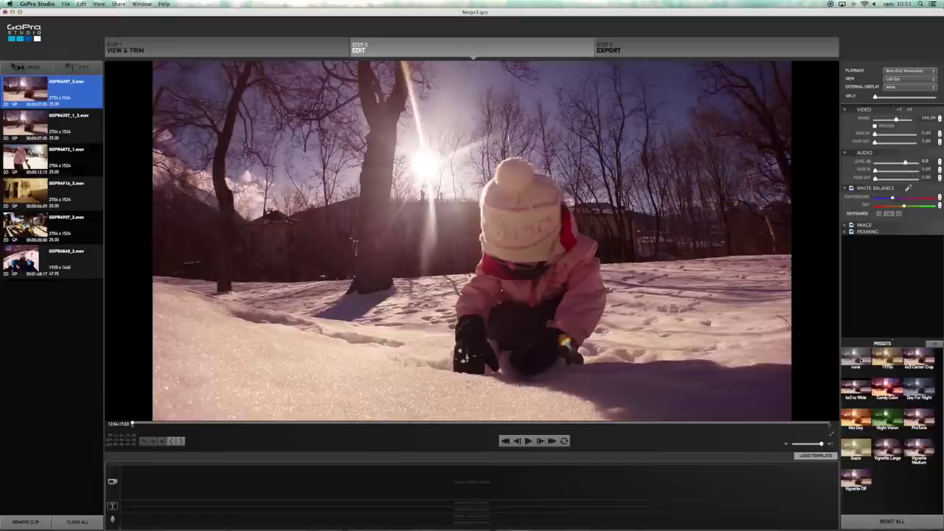
{"action": "left_click", "coordinate": [858, 359]}
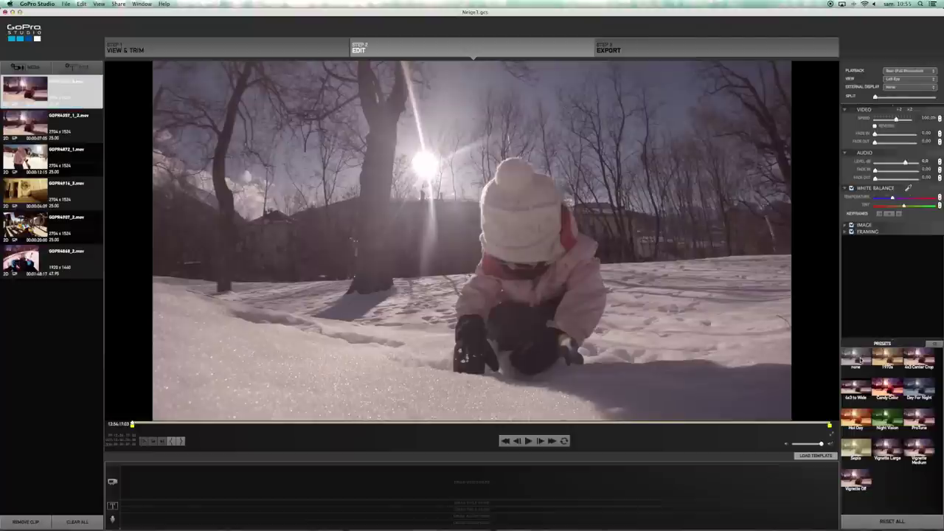
{"action": "left_click", "coordinate": [916, 418]}
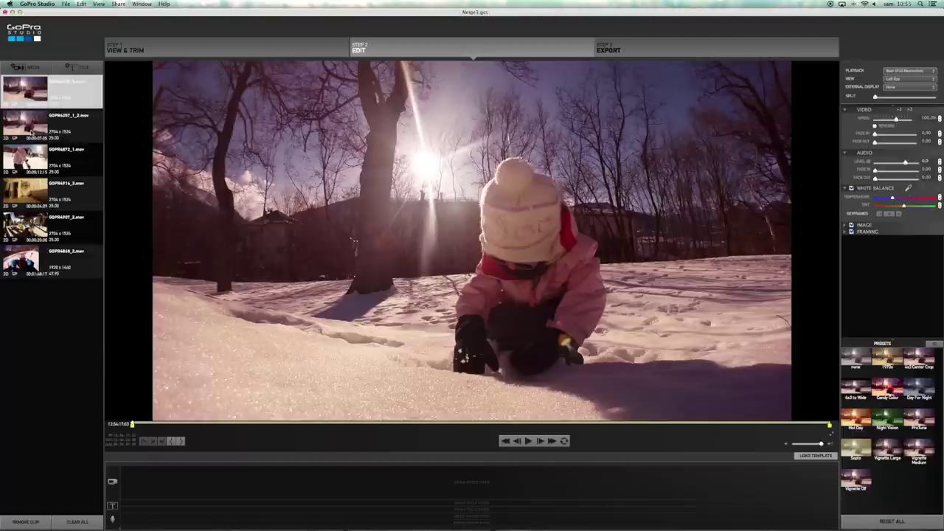
Compare the image of clips GOPR4357_3.mov and GOPR4357_1_2.mov, ending on the second clip.
{"action": "left_click", "coordinate": [31, 133]}
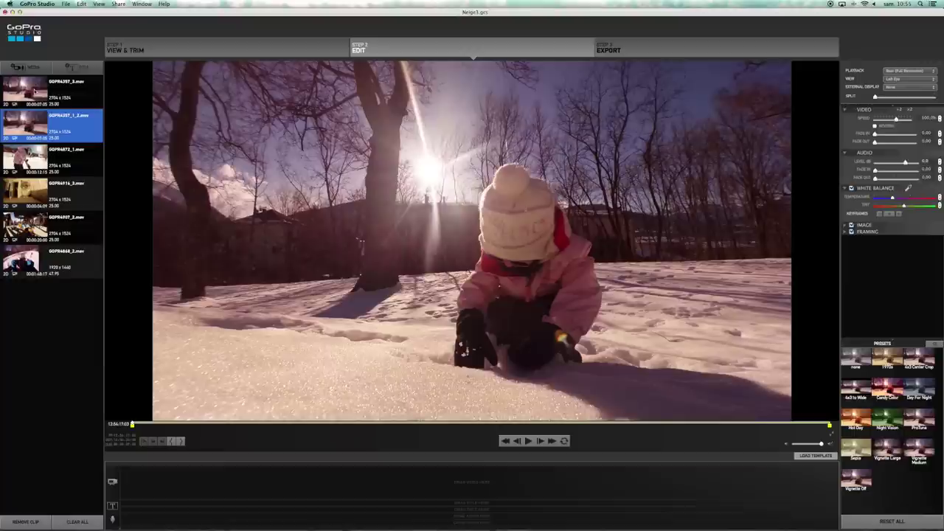
{"action": "left_click", "coordinate": [34, 91]}
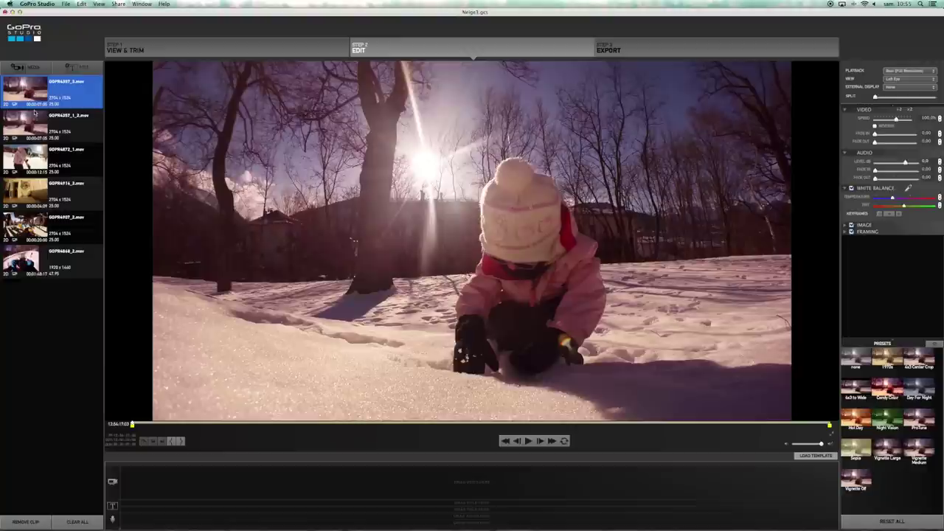
{"action": "left_click", "coordinate": [34, 124]}
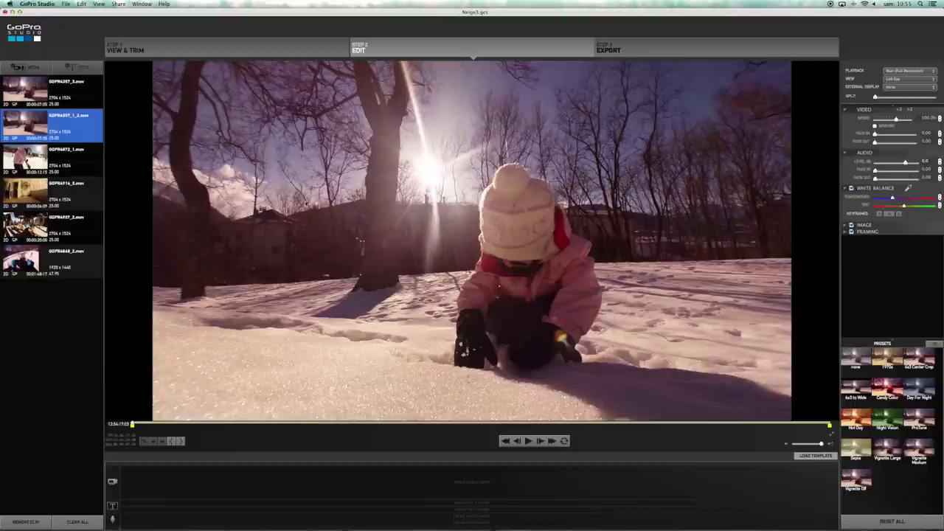
Preview clip GOPR4357_1_2.mov, mark its out point shortly before the end, and place it first on the video track.
{"action": "left_click", "coordinate": [528, 440]}
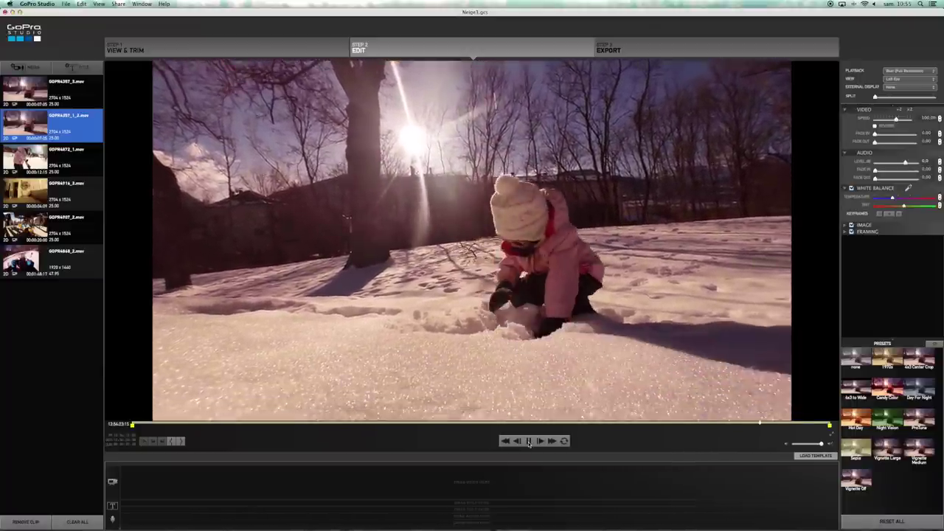
{"action": "left_click", "coordinate": [528, 441]}
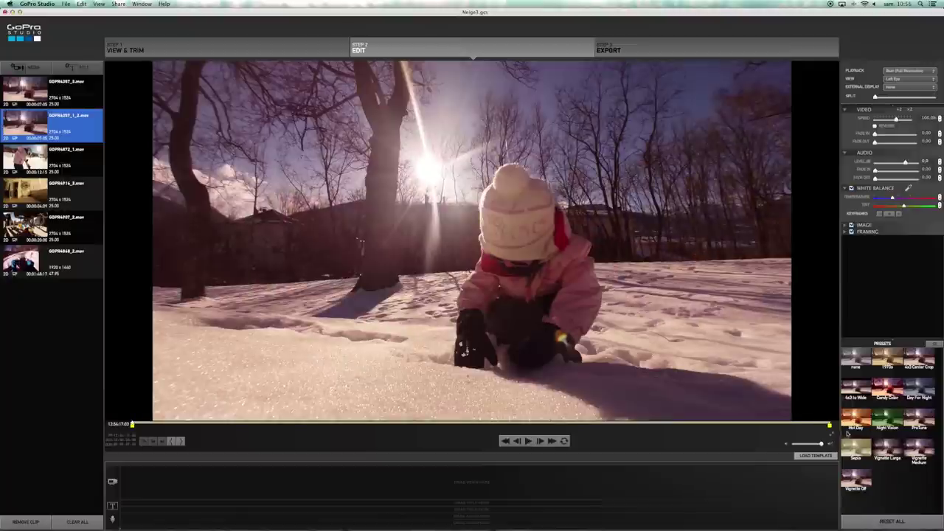
{"action": "left_click", "coordinate": [805, 427]}
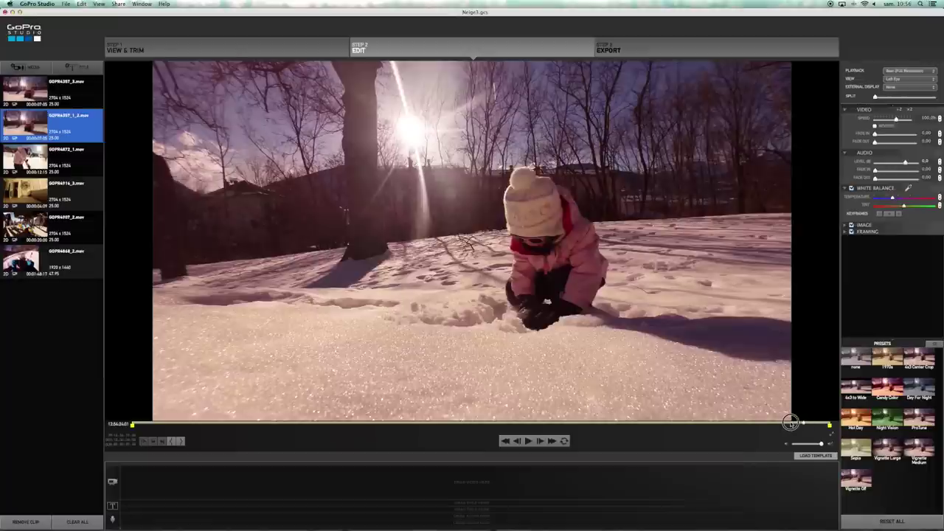
{"action": "left_click", "coordinate": [789, 424]}
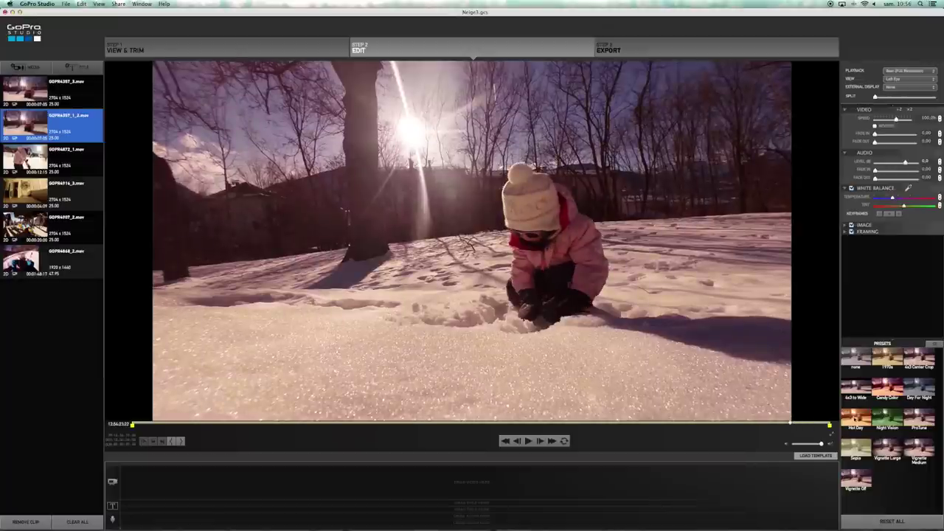
{"action": "left_click", "coordinate": [779, 423]}
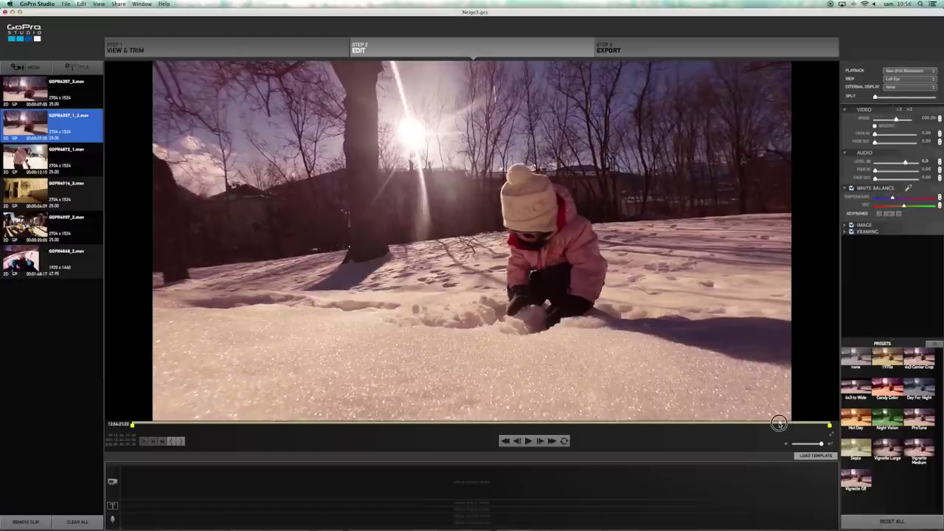
{"action": "left_click", "coordinate": [785, 423]}
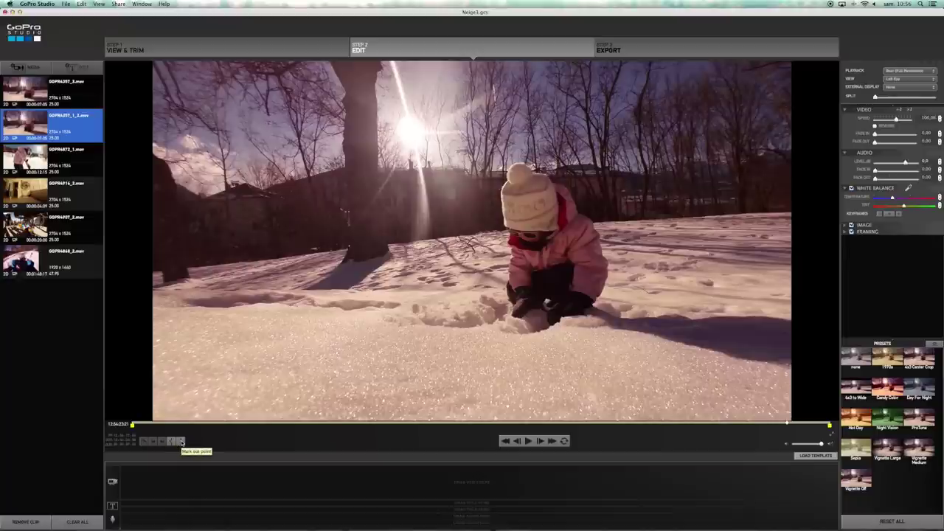
{"action": "left_click", "coordinate": [181, 441]}
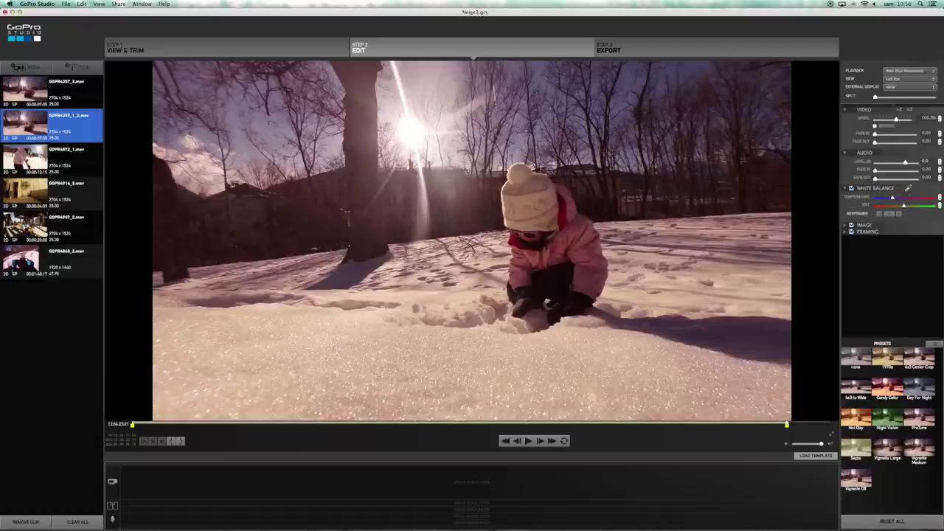
{"action": "mouse_move", "coordinate": [28, 127]}
{"action": "left_mouse_down"}
{"action": "mouse_move", "coordinate": [185, 351]}
{"action": "mouse_move", "coordinate": [173, 482]}
{"action": "mouse_move", "coordinate": [160, 482]}
{"action": "left_mouse_up"}
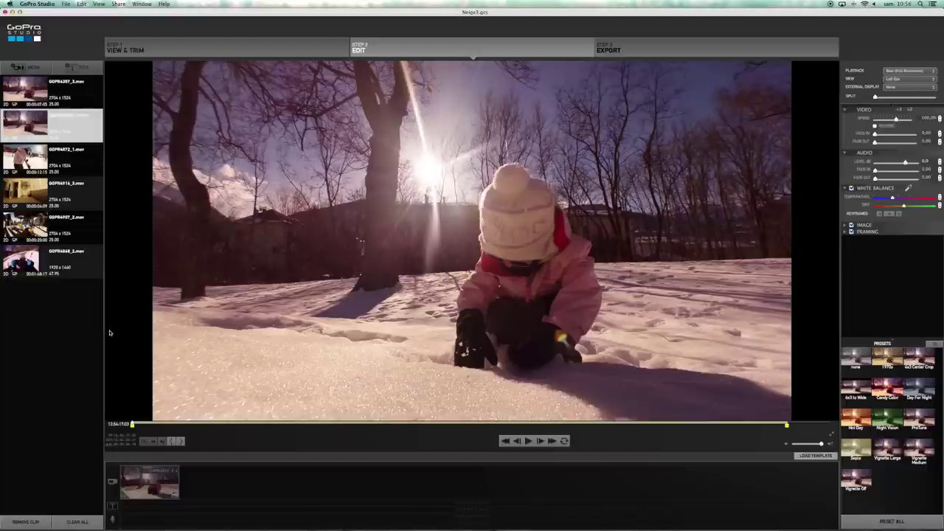
Mark the out point of clip GOPR4872_1.mov about halfway through and add it second on the video track.
{"action": "left_click", "coordinate": [24, 156]}
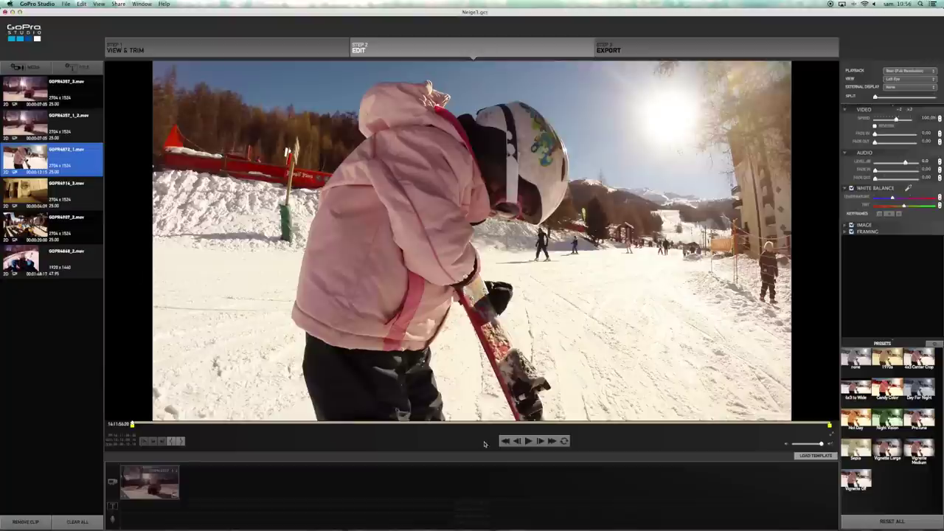
{"action": "left_click", "coordinate": [528, 441]}
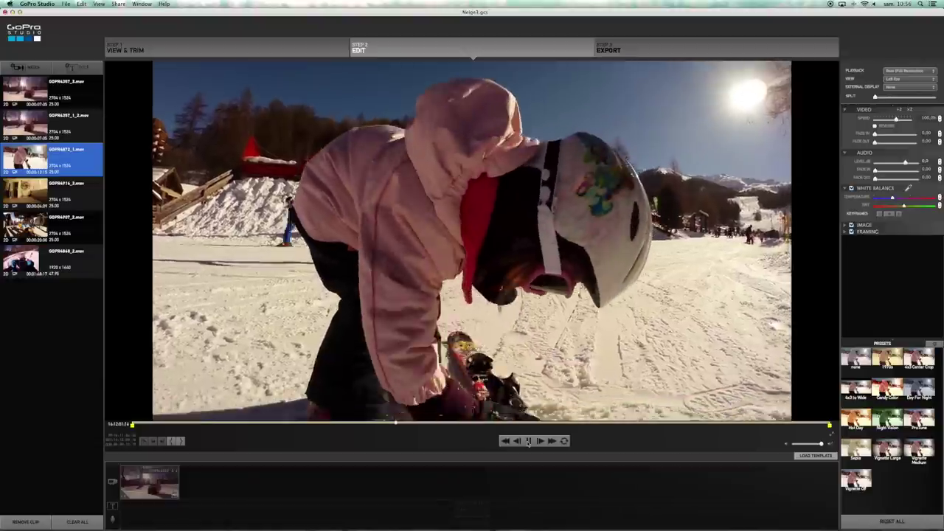
{"action": "left_click", "coordinate": [528, 441]}
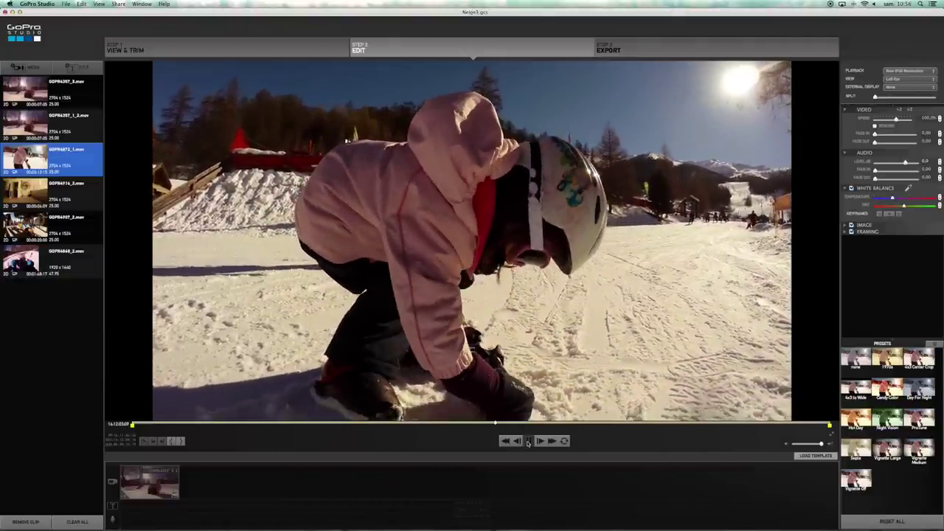
{"action": "left_click", "coordinate": [181, 441]}
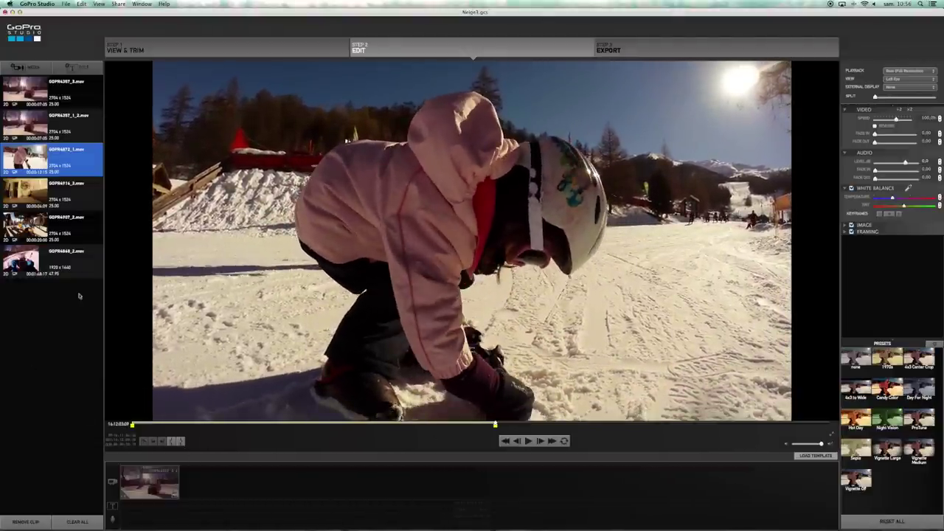
{"action": "left_click_drag", "start_coordinate": [22, 152], "coordinate": [210, 481]}
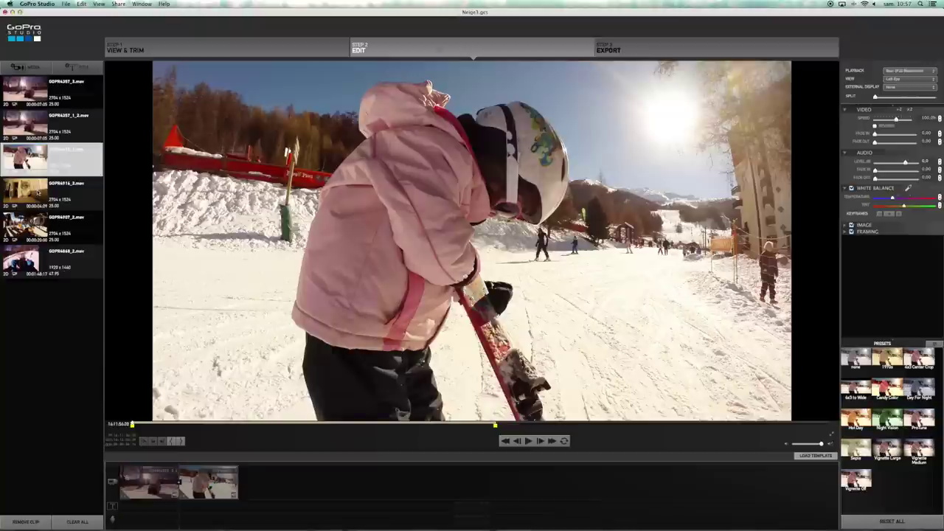
Preview clip GOPR4907_2.mov and mark its in point about a quarter of the way through.
{"action": "left_click", "coordinate": [36, 221]}
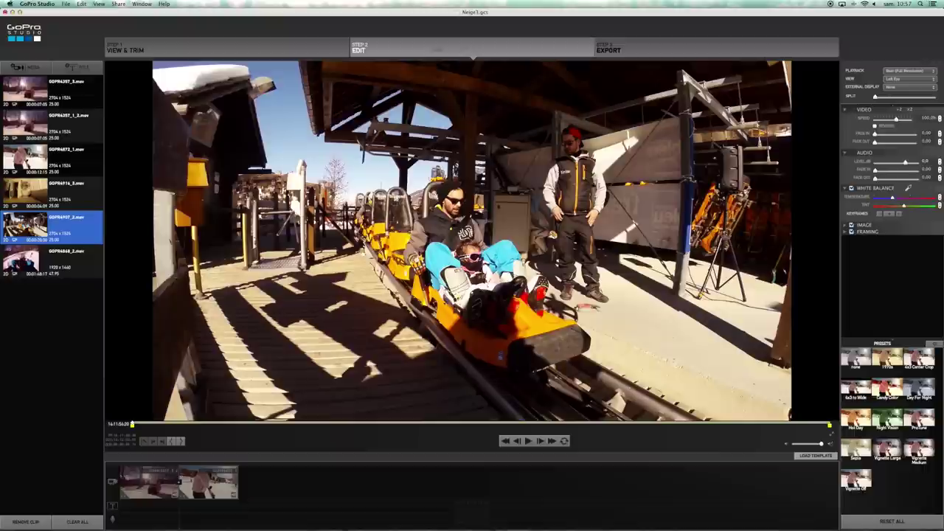
{"action": "left_click", "coordinate": [189, 393]}
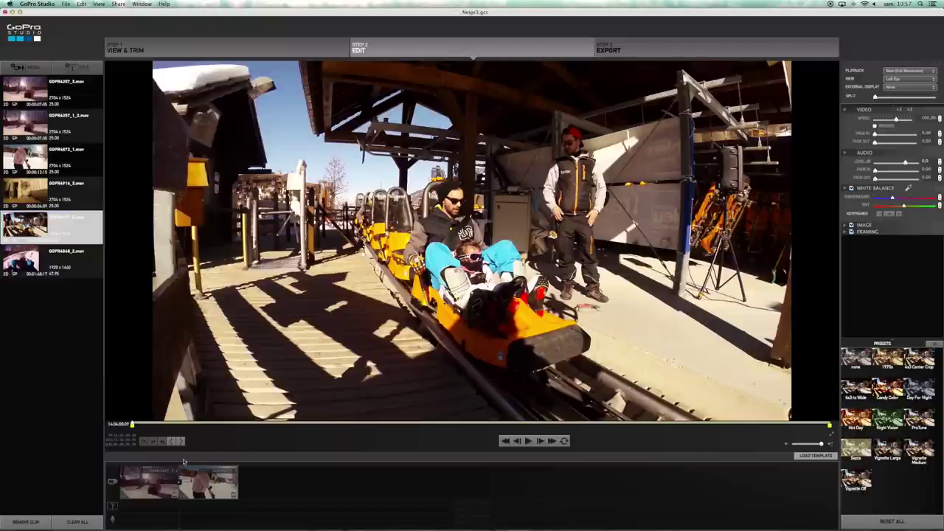
{"action": "left_click", "coordinate": [528, 441]}
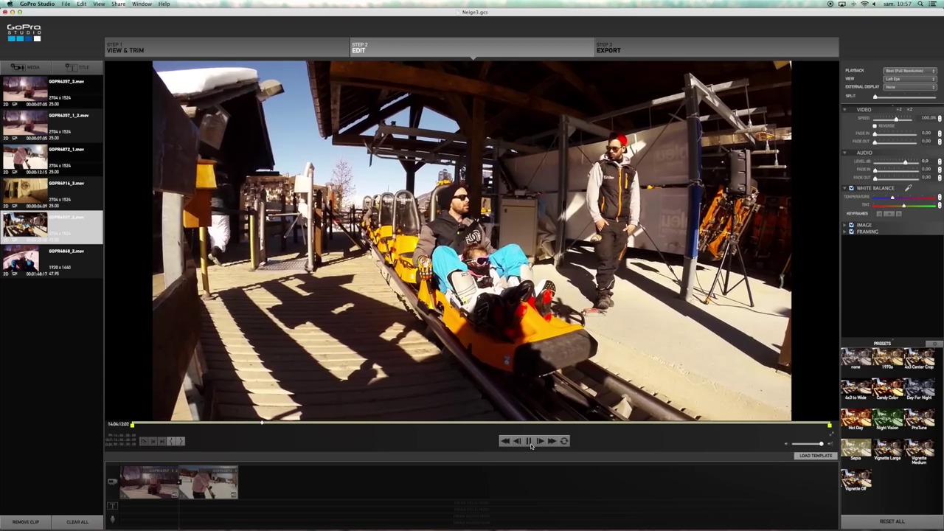
{"action": "left_click", "coordinate": [529, 441]}
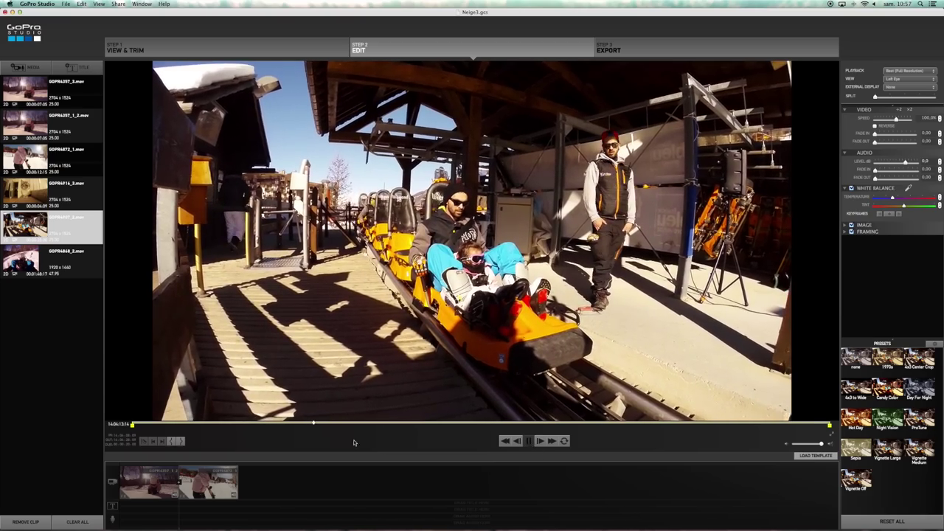
{"action": "left_click", "coordinate": [171, 441]}
Mark the out point of clip GOPR4907_2.mov near its end and add it third on the video track.
{"action": "left_click", "coordinate": [530, 441]}
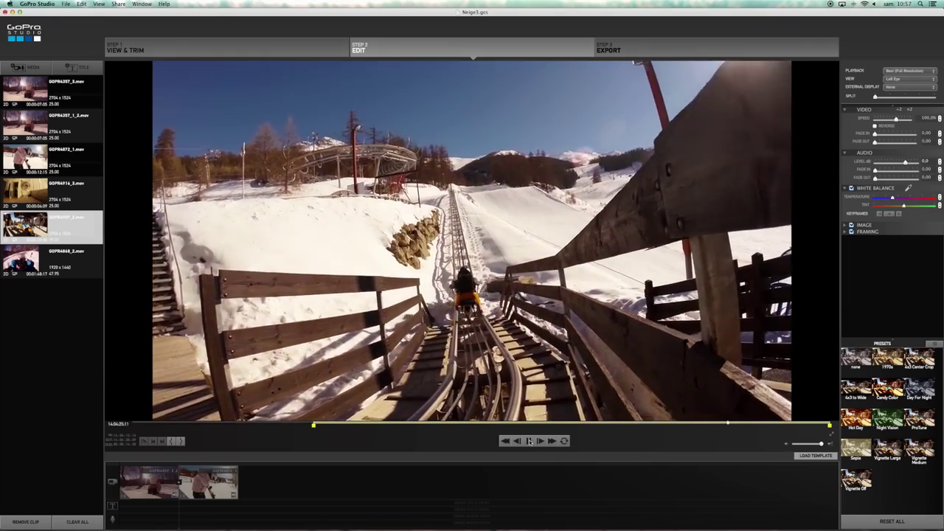
{"action": "left_click", "coordinate": [529, 440]}
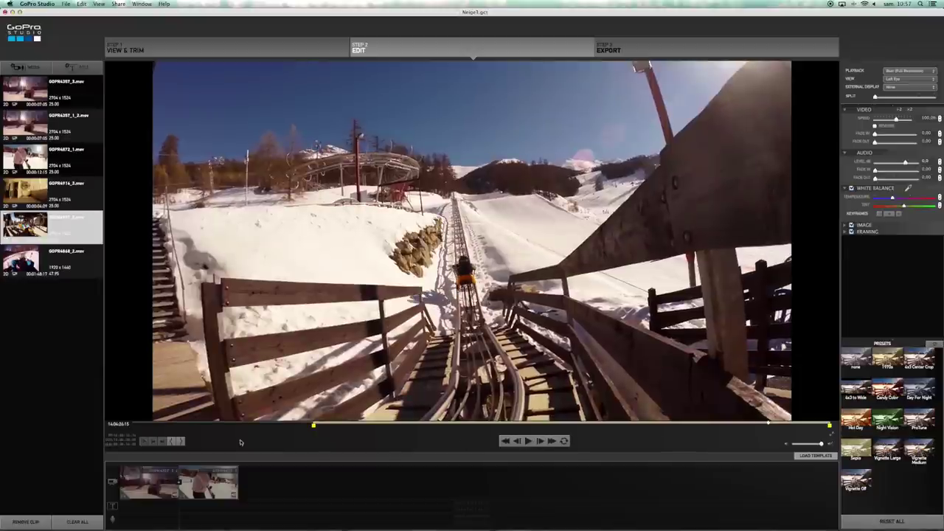
{"action": "left_click", "coordinate": [181, 441]}
{"action": "left_click_drag", "start_coordinate": [22, 223], "coordinate": [281, 480]}
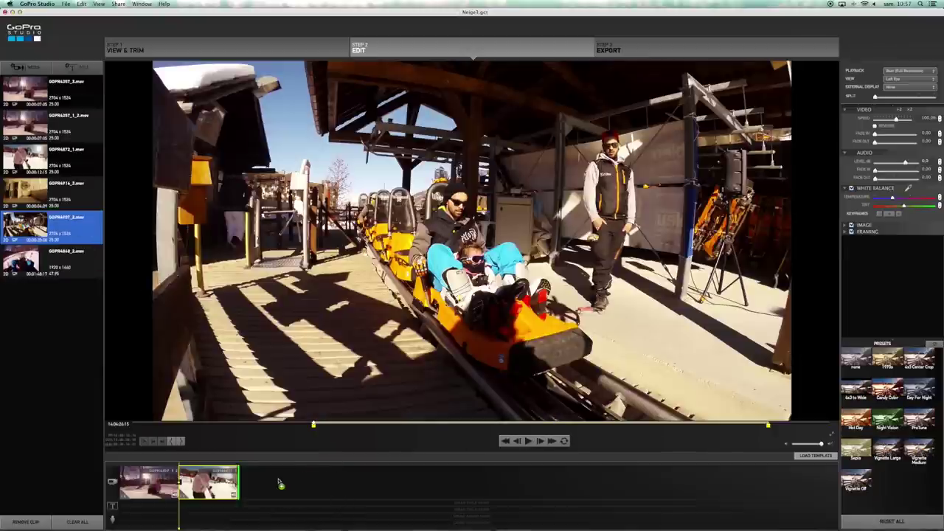
Preview the sled ride clip GOPR4868_2.mov and add it untrimmed as the fourth clip on the video track.
{"action": "key", "text": "Down"}
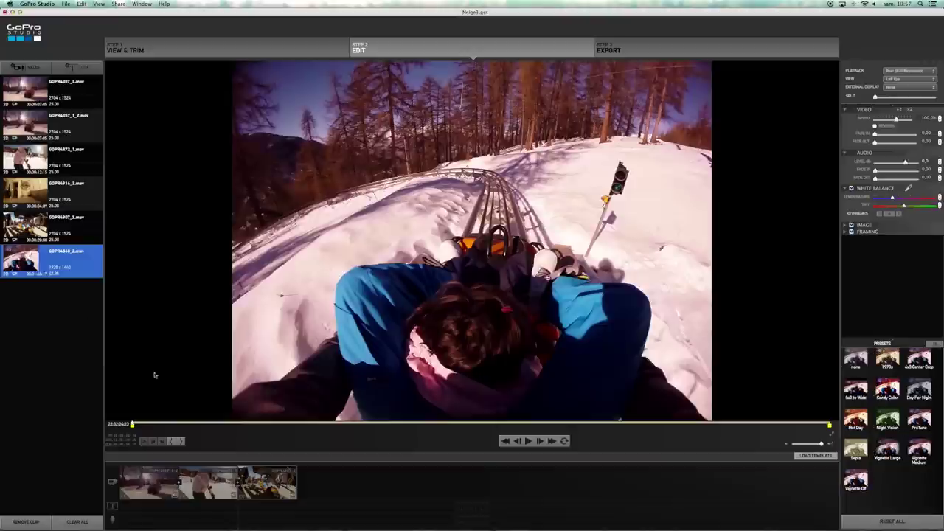
{"action": "left_click", "coordinate": [529, 441]}
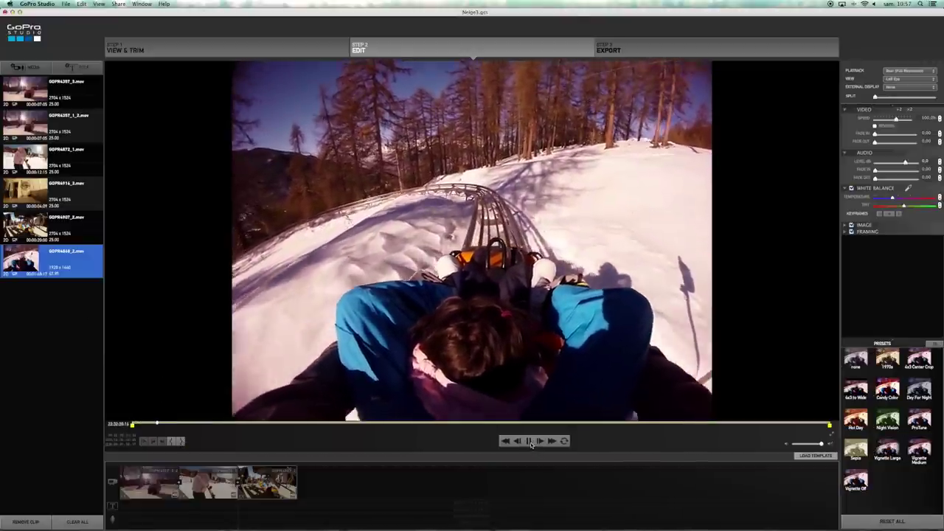
{"action": "left_click", "coordinate": [529, 441]}
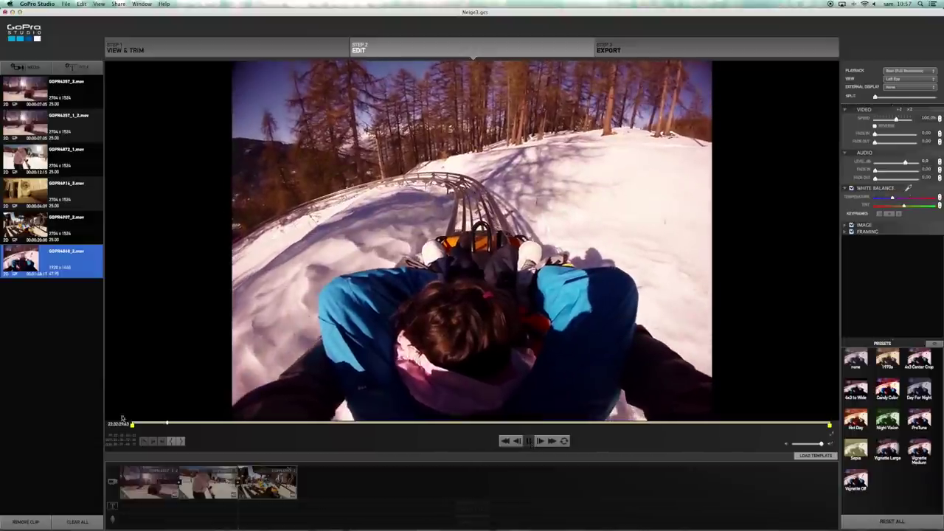
{"action": "left_click_drag", "start_coordinate": [25, 271], "coordinate": [339, 486]}
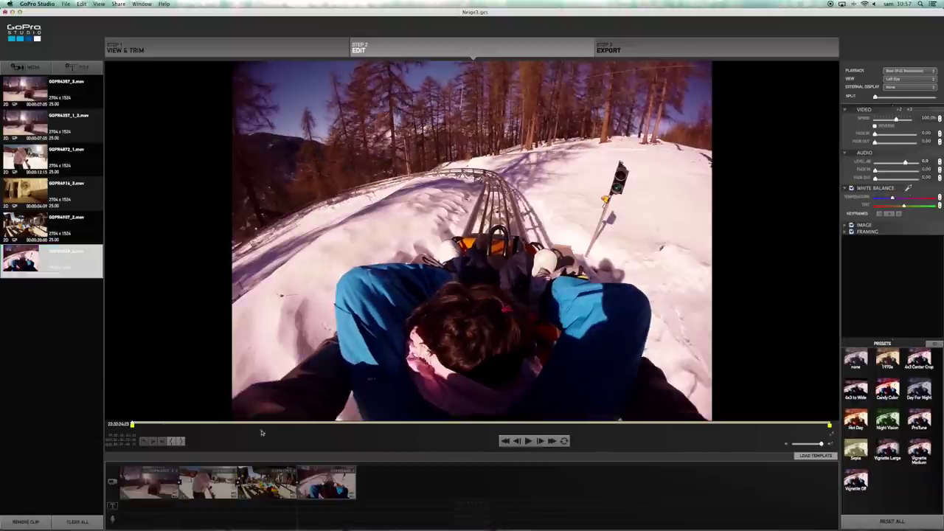
Add the untrimmed cat clip GOPR4916_3.mov as the fifth clip on the video track.
{"action": "left_click", "coordinate": [35, 198]}
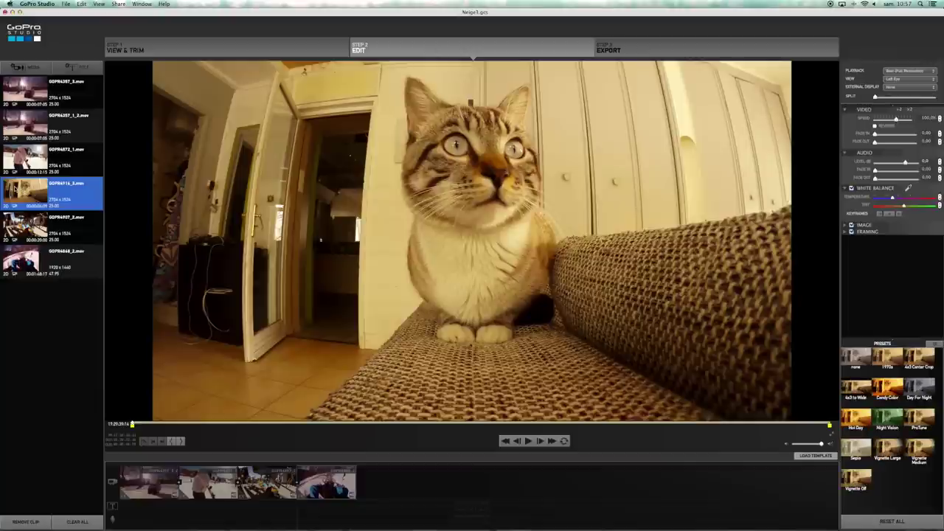
{"action": "left_click_drag", "start_coordinate": [23, 190], "coordinate": [402, 480]}
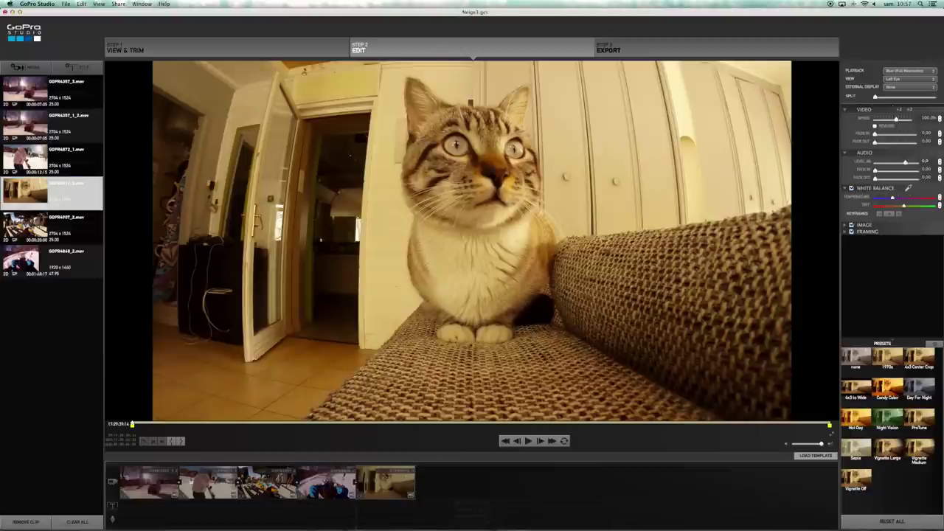
Reorder the video track so the skier clip in the pink jacket comes last, with the cat clip fourth.
{"action": "left_click", "coordinate": [395, 484]}
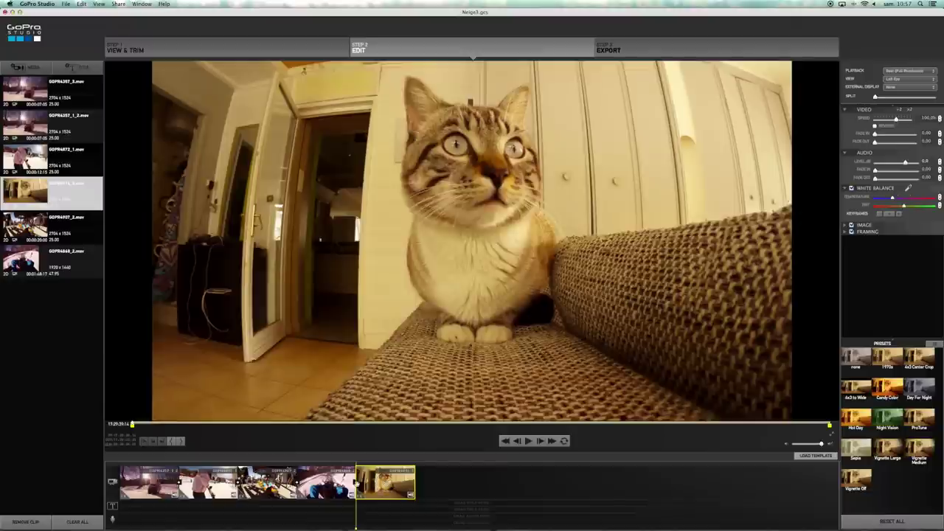
{"action": "left_click", "coordinate": [211, 485]}
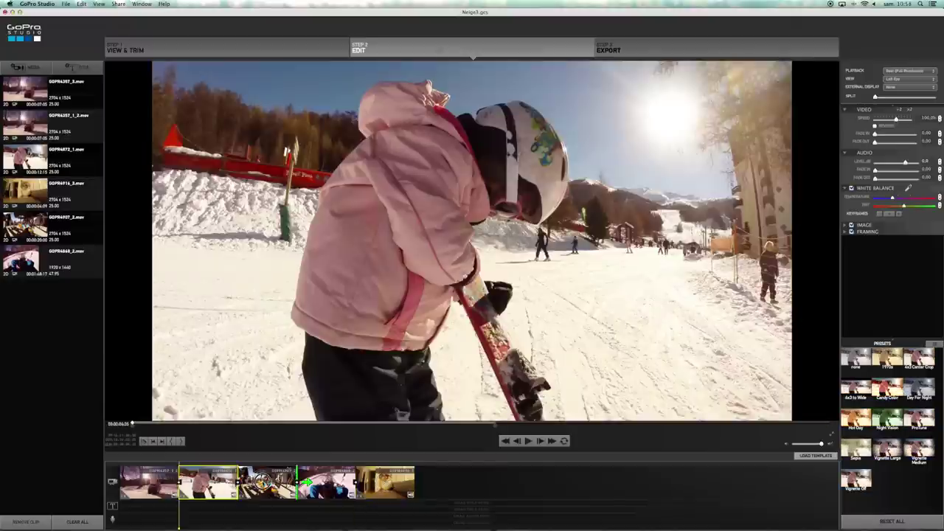
{"action": "left_click_drag", "start_coordinate": [357, 488], "coordinate": [356, 488]}
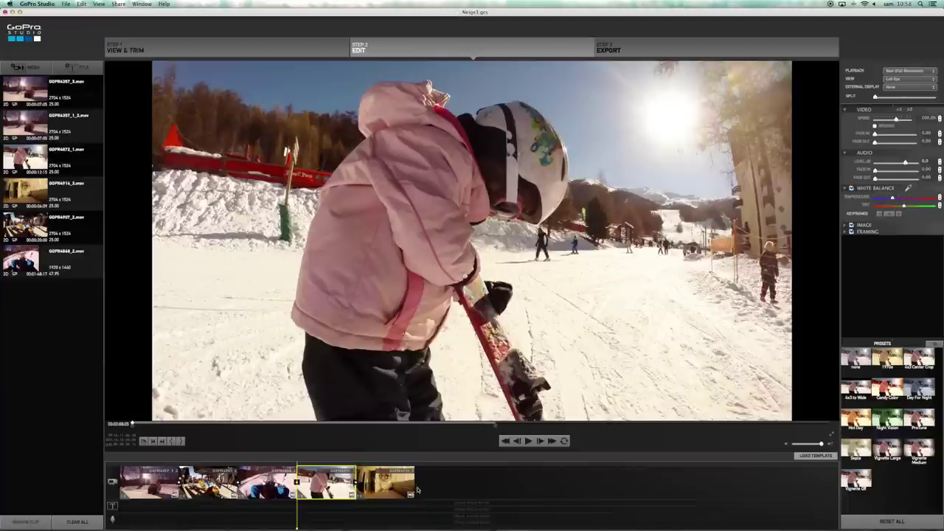
{"action": "left_click", "coordinate": [373, 483]}
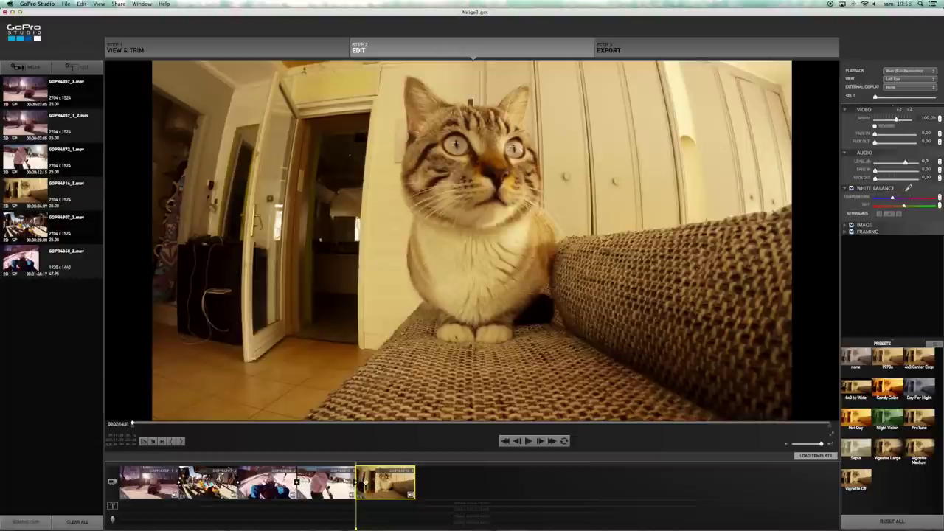
{"action": "left_click_drag", "start_coordinate": [376, 482], "coordinate": [295, 483]}
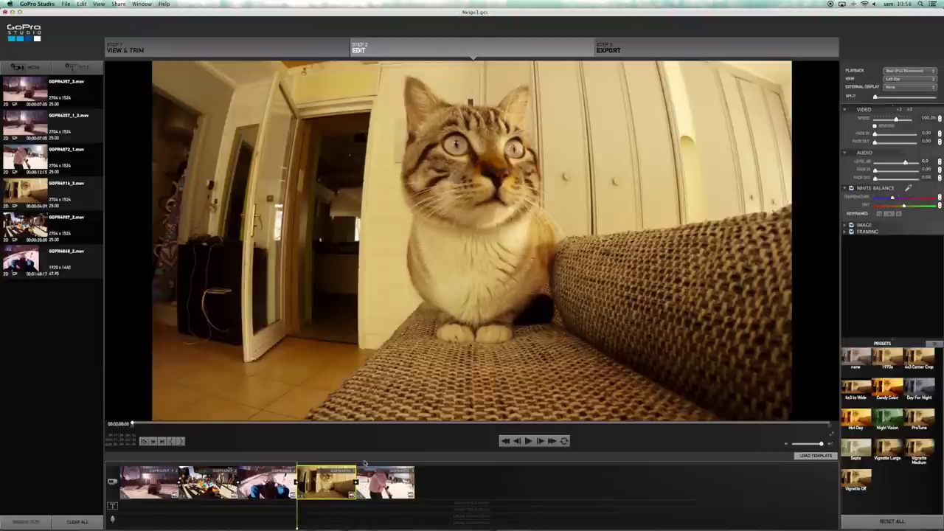
Play the timeline from the first clip through the cut into the second clip to check the transition.
{"action": "left_click", "coordinate": [128, 495]}
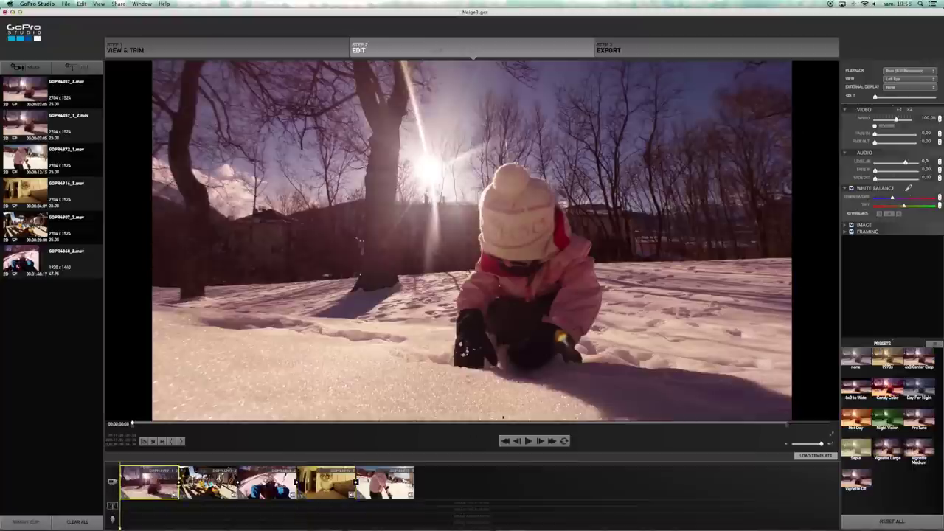
{"action": "left_click", "coordinate": [528, 441]}
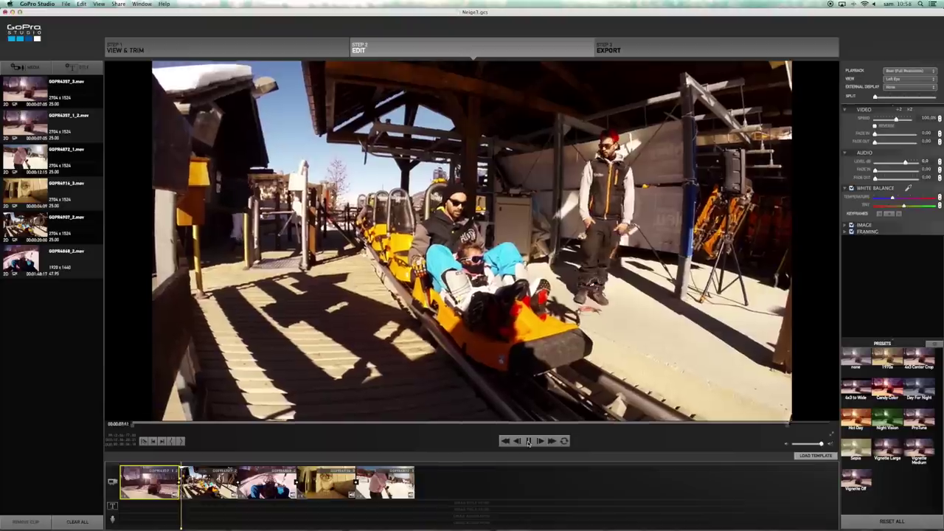
{"action": "left_click", "coordinate": [528, 440]}
{"action": "left_click", "coordinate": [208, 483]}
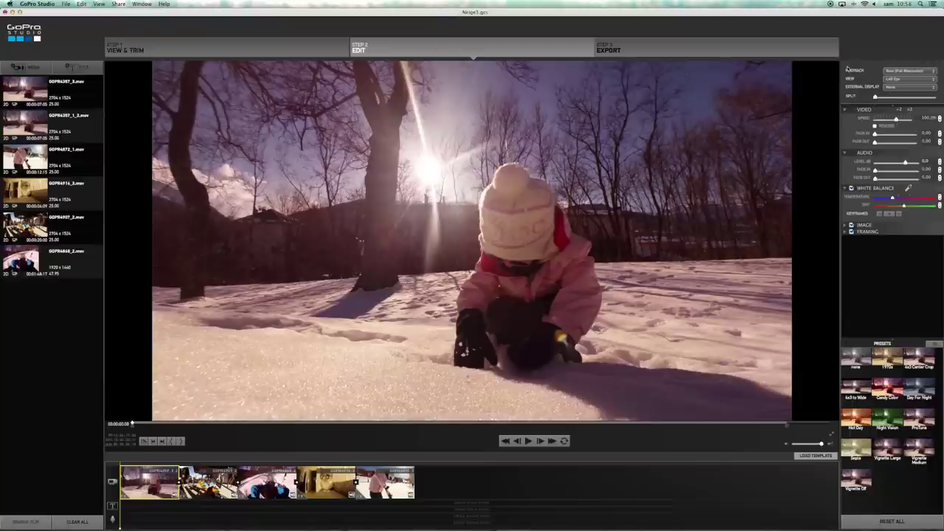
Switch the playback quality to Good (Quarter Resolution) and change it to Auto.
{"action": "left_click", "coordinate": [896, 72]}
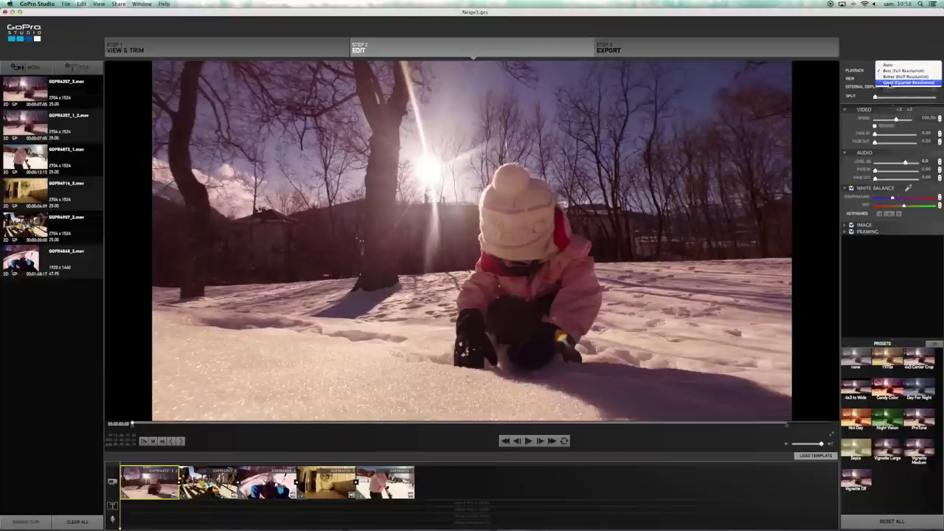
{"action": "left_click", "coordinate": [891, 83]}
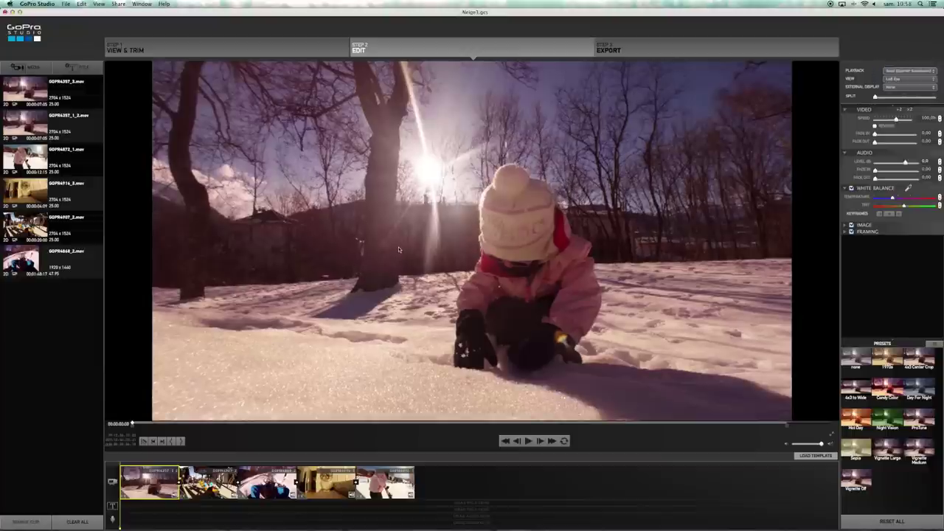
{"action": "left_click", "coordinate": [905, 71]}
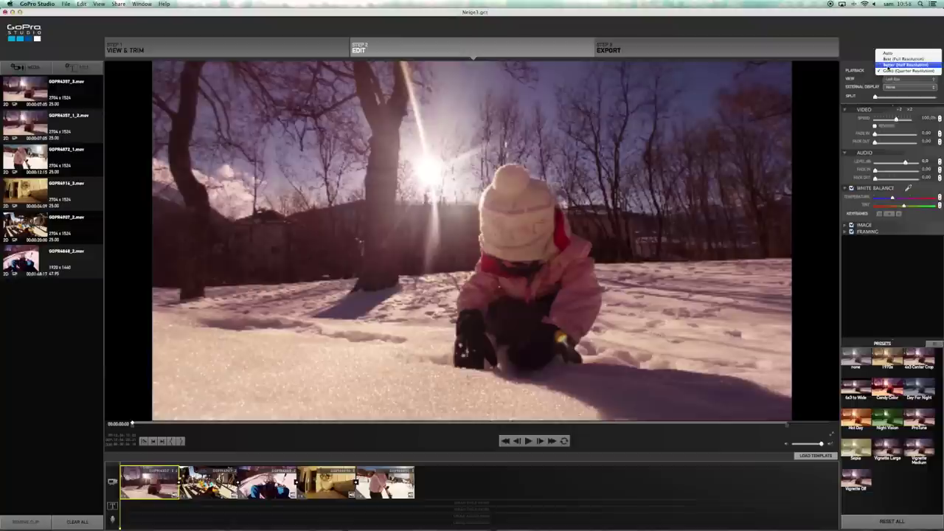
{"action": "left_click", "coordinate": [893, 65]}
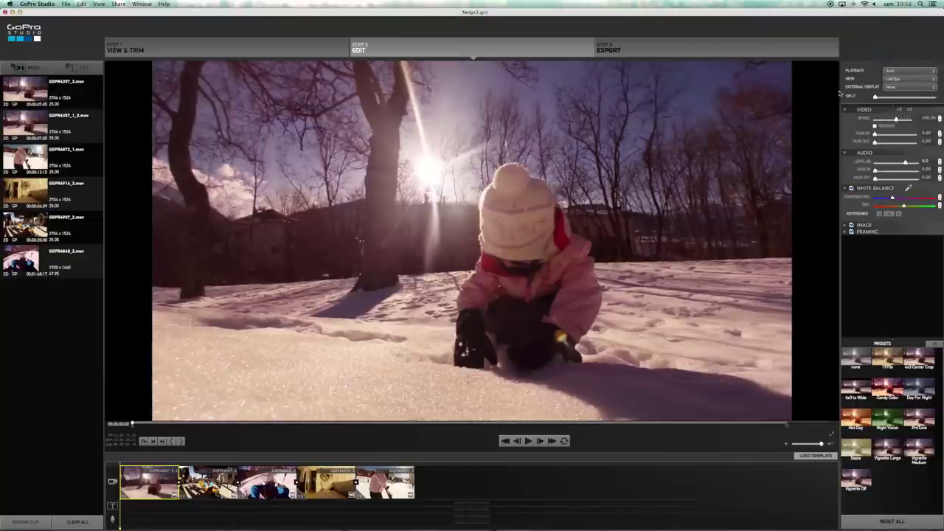
Compare the first clip with its original in a half-frame split view and apply the none preset to it.
{"action": "left_click_drag", "start_coordinate": [875, 97], "coordinate": [906, 101]}
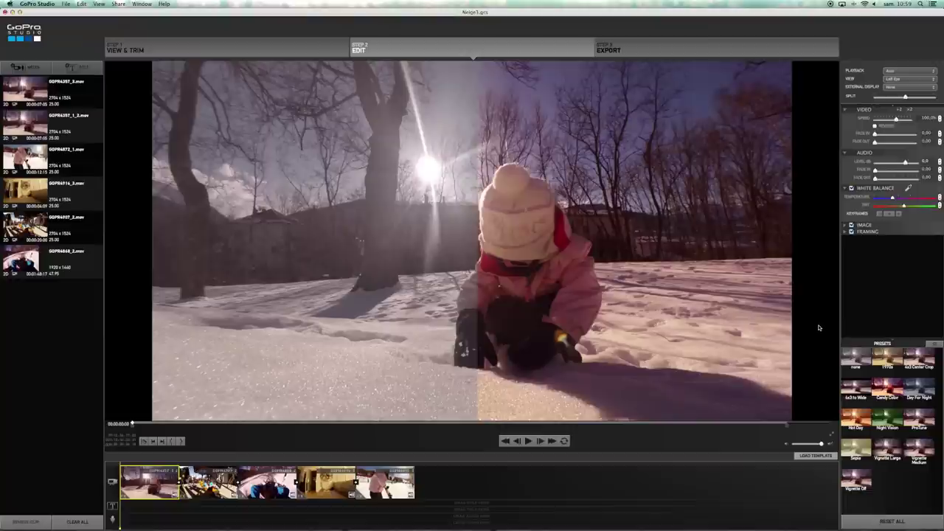
{"action": "left_click_drag", "start_coordinate": [907, 99], "coordinate": [862, 98]}
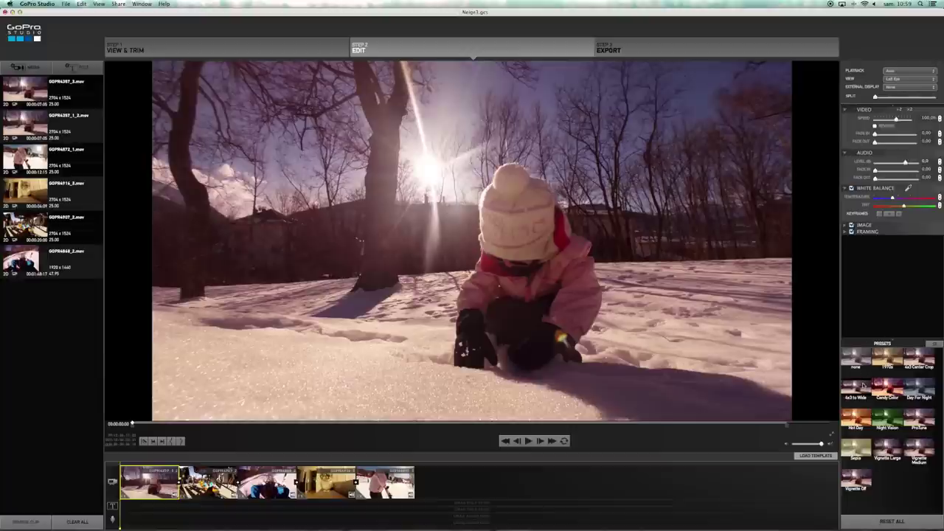
{"action": "left_click", "coordinate": [857, 359]}
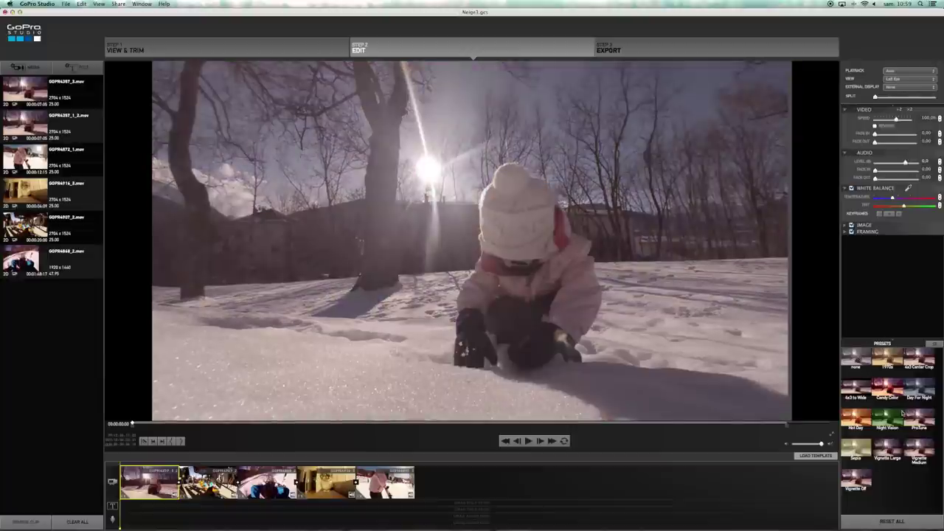
Set playback to Best (Full Resolution) and try Vignette Large on the first clip before applying the Vignette Medium preset.
{"action": "left_click", "coordinate": [898, 79]}
{"action": "left_click", "coordinate": [896, 79]}
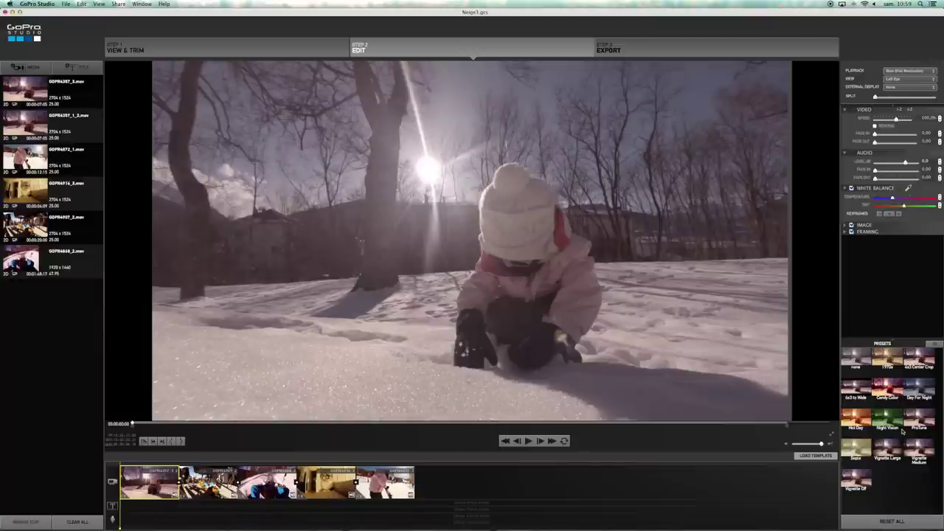
{"action": "left_click", "coordinate": [889, 449]}
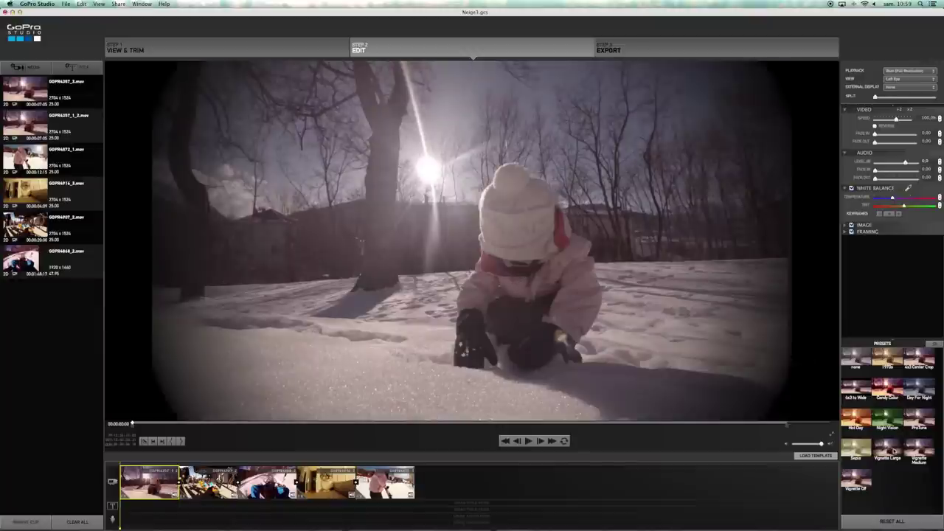
{"action": "left_click", "coordinate": [928, 449]}
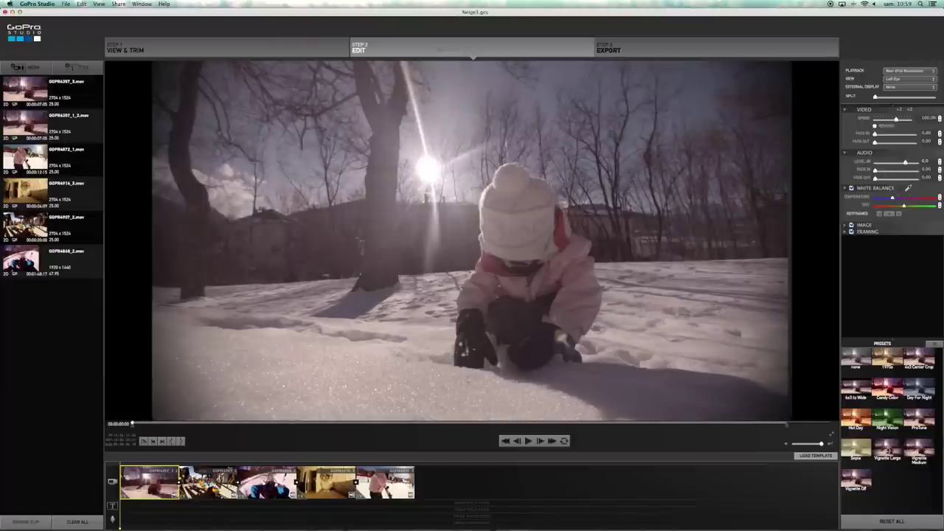
Give the first clip a video fade in of 0.12 and a video fade out of 0.44.
{"action": "left_click", "coordinate": [844, 109]}
{"action": "left_click", "coordinate": [844, 116]}
{"action": "left_click", "coordinate": [844, 122]}
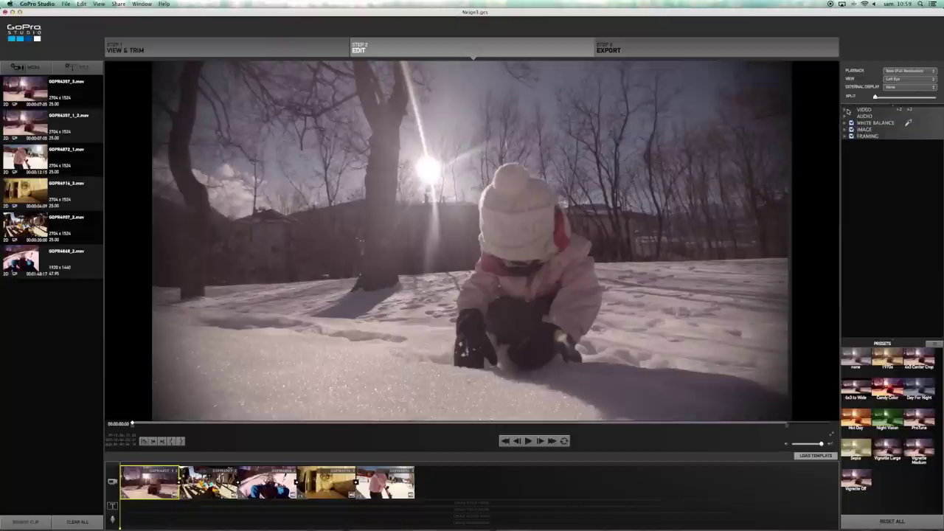
{"action": "left_click", "coordinate": [845, 110]}
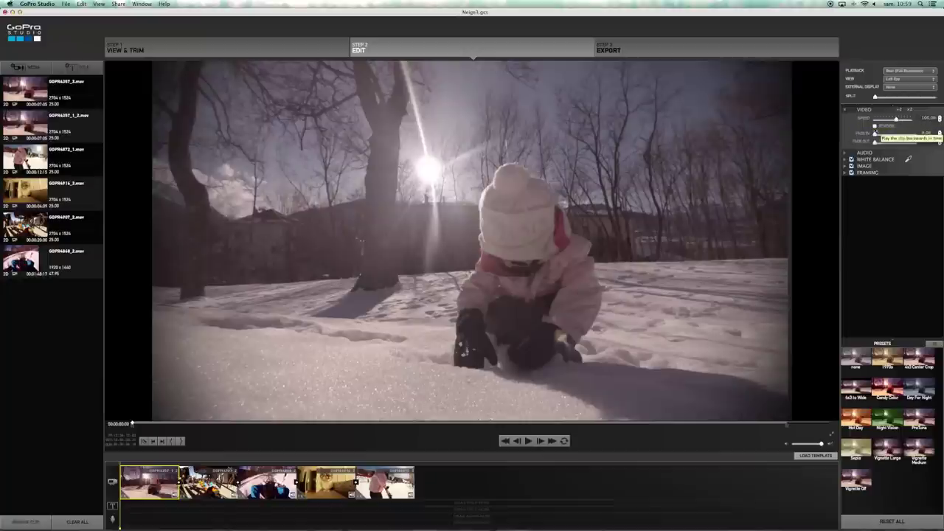
{"action": "left_click_drag", "start_coordinate": [875, 132], "coordinate": [875, 134]}
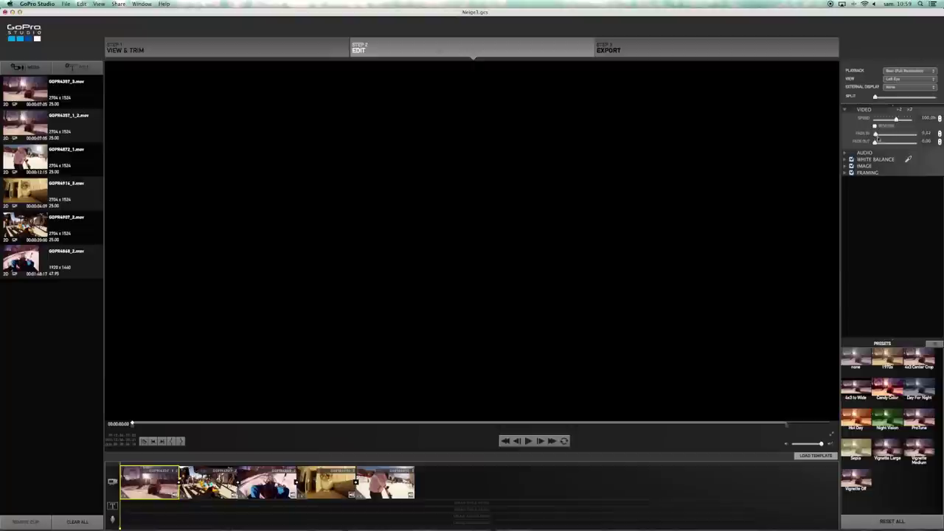
{"action": "left_click_drag", "start_coordinate": [874, 142], "coordinate": [876, 142]}
Play the first clip into the second clip to check its video fades.
{"action": "left_click", "coordinate": [528, 441]}
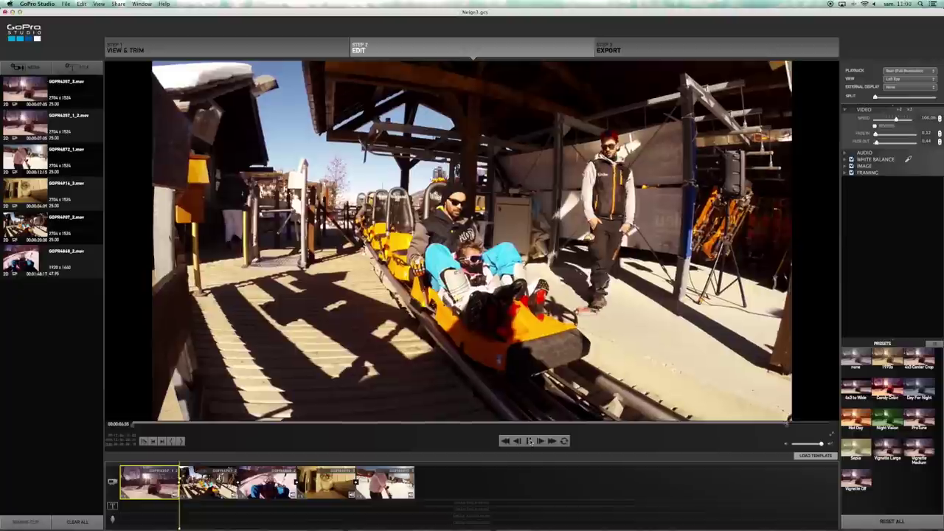
{"action": "left_click", "coordinate": [529, 440]}
{"action": "left_click", "coordinate": [208, 482]}
{"action": "left_click", "coordinate": [115, 510]}
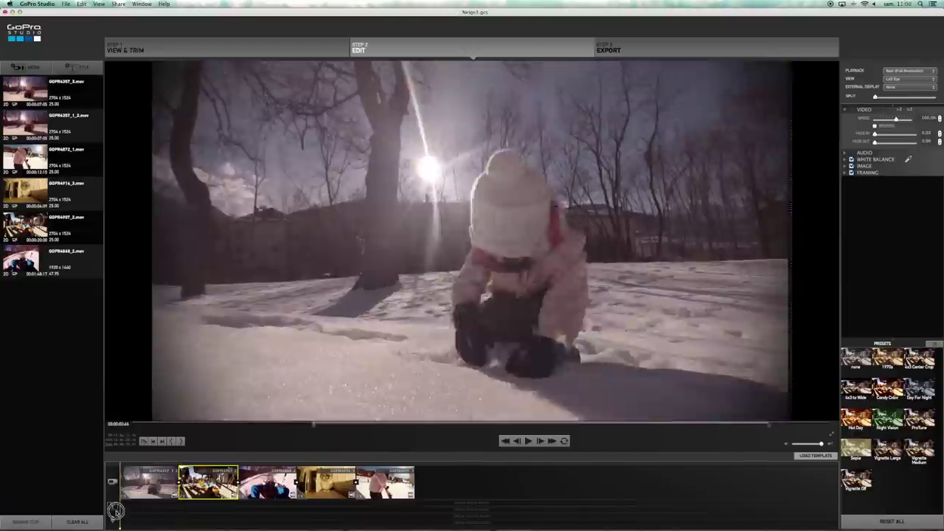
Correct the first clip's white balance by sampling the snow as the white reference, and check the temperature setting.
{"action": "left_click", "coordinate": [162, 495]}
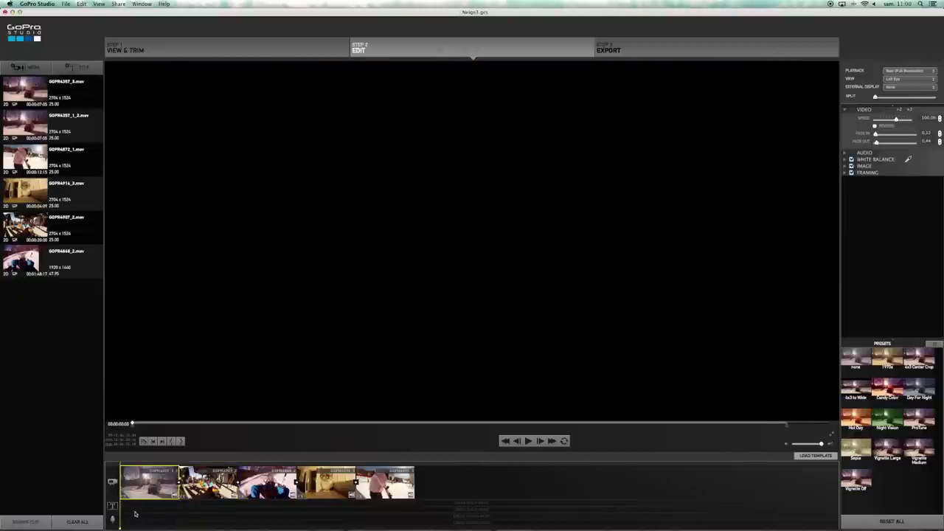
{"action": "left_click", "coordinate": [135, 514]}
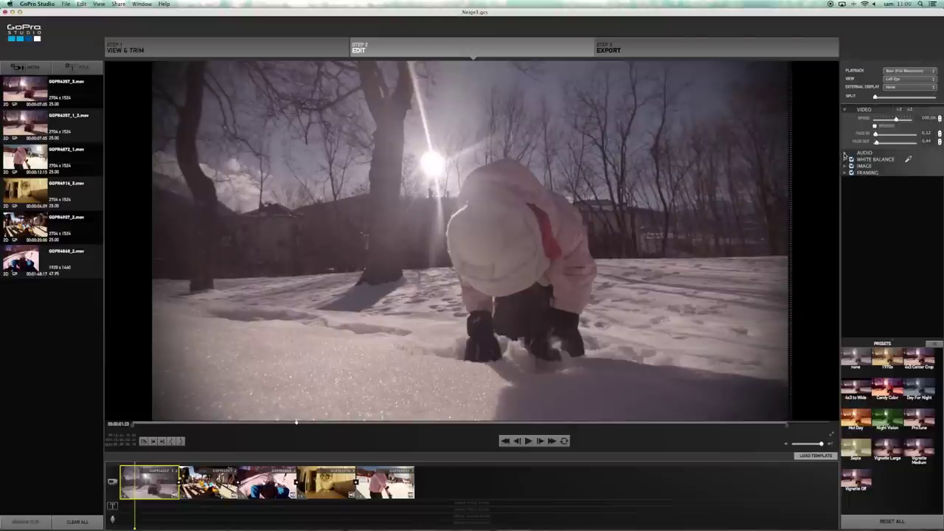
{"action": "left_click", "coordinate": [845, 154]}
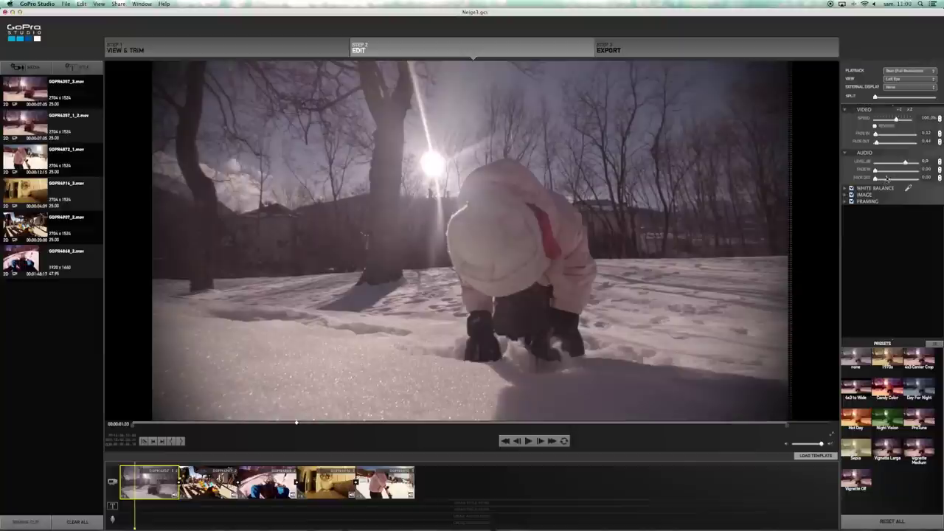
{"action": "left_click", "coordinate": [846, 189]}
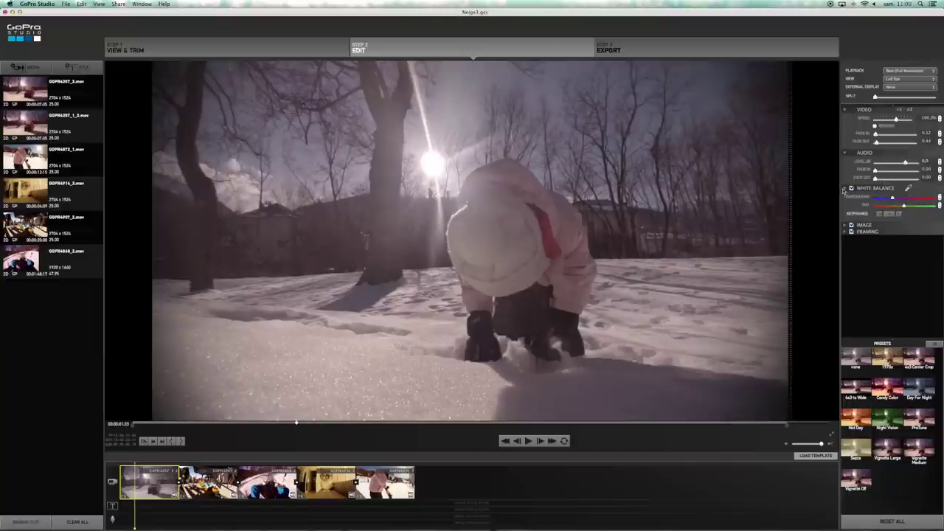
{"action": "left_click", "coordinate": [908, 188]}
{"action": "left_click", "coordinate": [372, 349]}
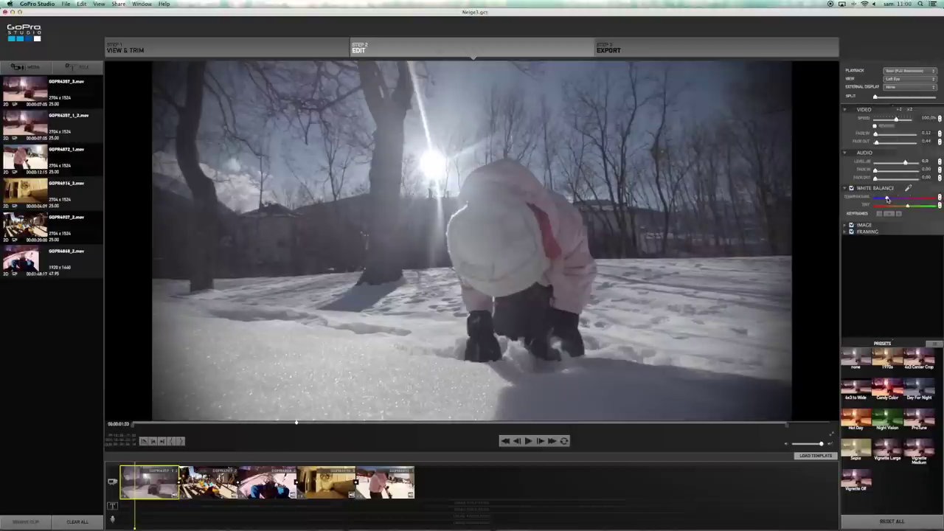
{"action": "mouse_move", "coordinate": [887, 199]}
{"action": "left_mouse_down"}
{"action": "mouse_move", "coordinate": [899, 198]}
{"action": "mouse_move", "coordinate": [887, 197]}
{"action": "left_mouse_up"}
Raise the first clip's contrast, saturation and sharpness, and test a brighter exposure before lowering it to its starting level.
{"action": "left_click", "coordinate": [846, 226]}
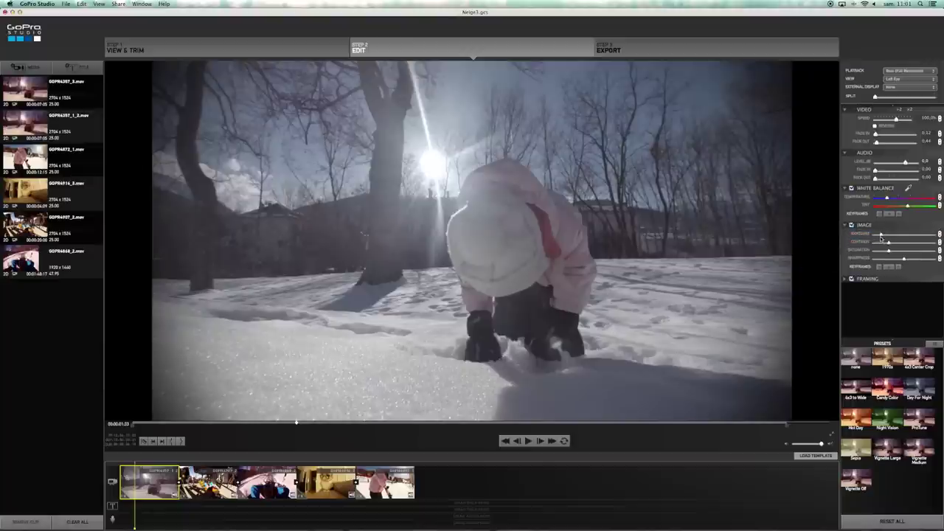
{"action": "mouse_move", "coordinate": [881, 234]}
{"action": "left_mouse_down"}
{"action": "mouse_move", "coordinate": [895, 235]}
{"action": "mouse_move", "coordinate": [879, 235]}
{"action": "mouse_move", "coordinate": [887, 235]}
{"action": "left_mouse_up"}
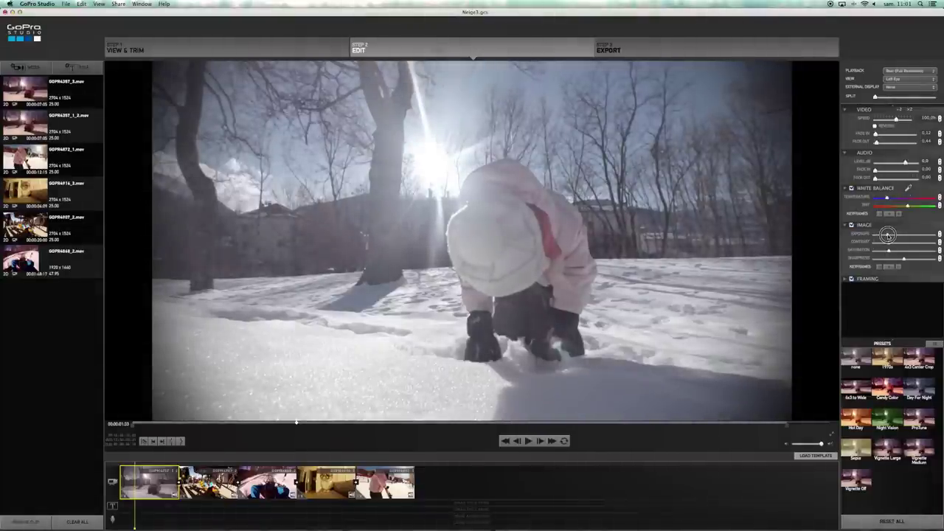
{"action": "left_click_drag", "start_coordinate": [886, 235], "coordinate": [894, 252]}
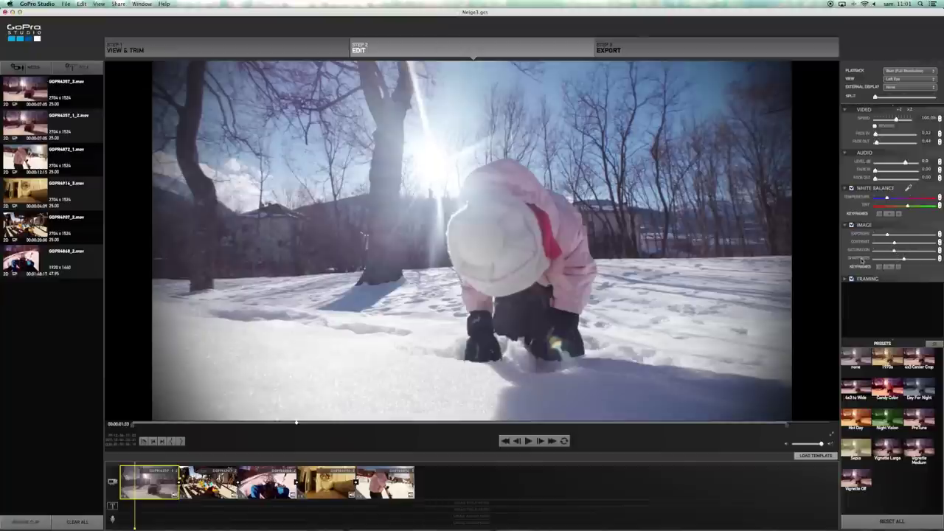
{"action": "mouse_move", "coordinate": [904, 259]}
{"action": "left_mouse_down"}
{"action": "mouse_move", "coordinate": [930, 259]}
{"action": "mouse_move", "coordinate": [923, 260]}
{"action": "left_mouse_up"}
{"action": "left_click_drag", "start_coordinate": [887, 234], "coordinate": [885, 236]}
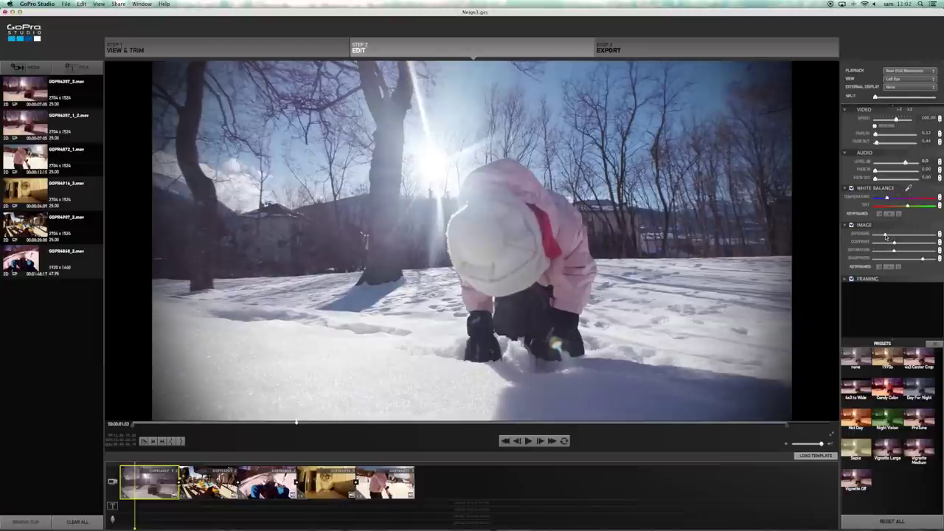
{"action": "left_click_drag", "start_coordinate": [886, 235], "coordinate": [894, 244]}
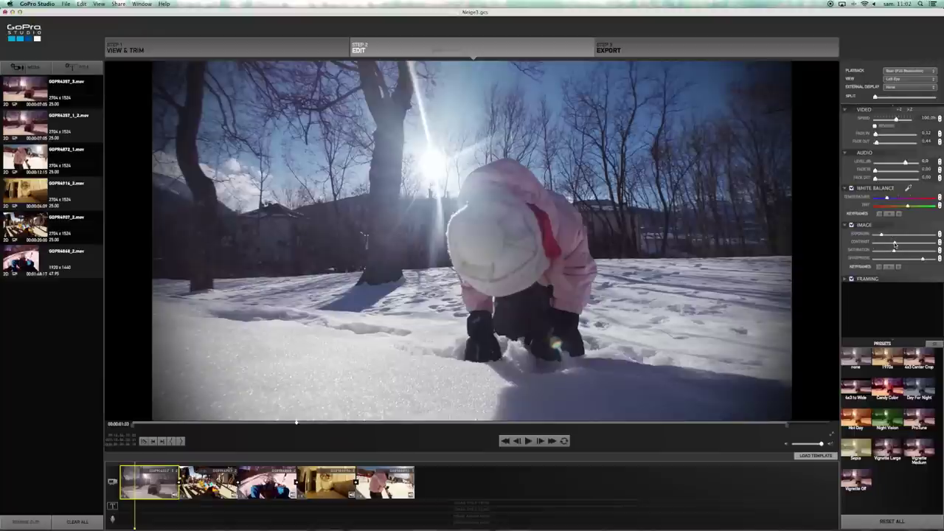
Zoom the first clip's framing in slightly.
{"action": "left_click", "coordinate": [846, 280]}
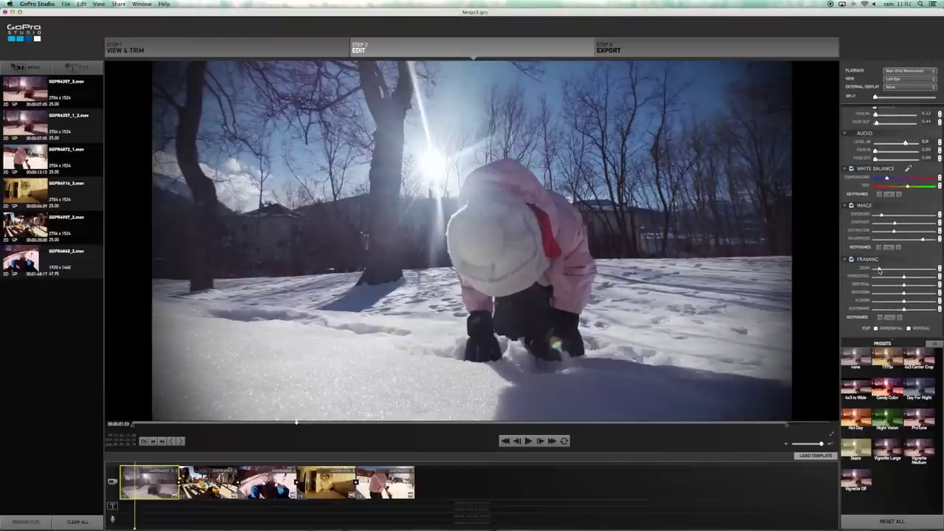
{"action": "left_click_drag", "start_coordinate": [879, 271], "coordinate": [883, 270]}
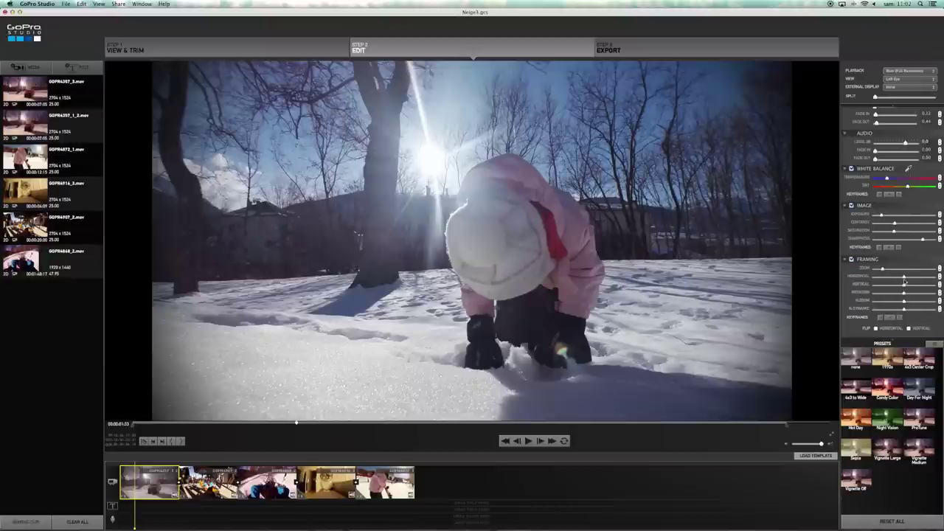
Shift the first clip's picture slightly right and up in the framing, then test a horizontal zoom and reset it.
{"action": "mouse_move", "coordinate": [904, 278]}
{"action": "left_mouse_down"}
{"action": "mouse_move", "coordinate": [893, 278]}
{"action": "mouse_move", "coordinate": [907, 278]}
{"action": "left_mouse_up"}
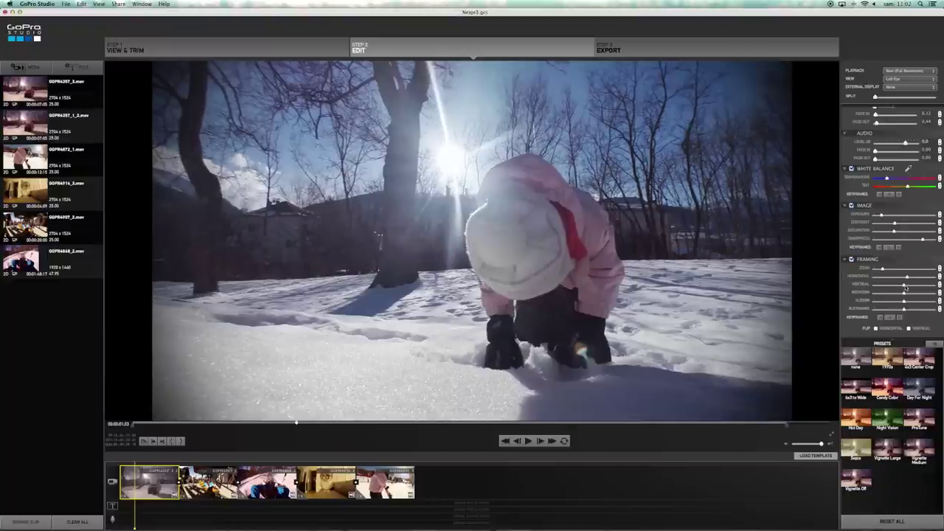
{"action": "left_click_drag", "start_coordinate": [904, 286], "coordinate": [900, 287]}
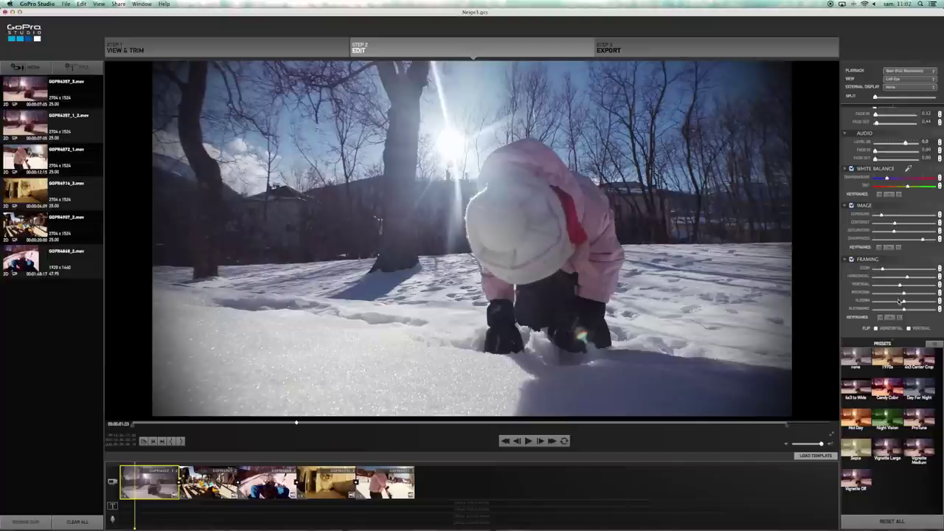
{"action": "left_click_drag", "start_coordinate": [904, 302], "coordinate": [911, 302]}
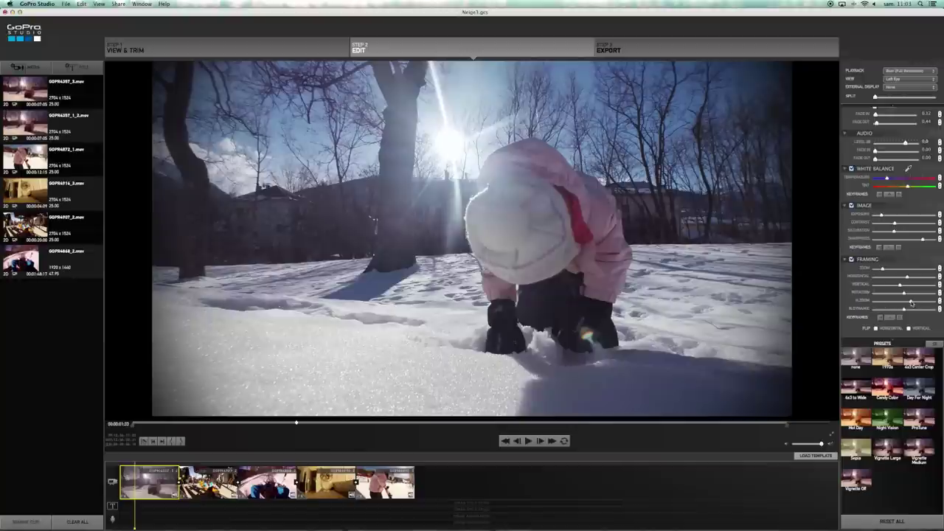
{"action": "left_click", "coordinate": [860, 301]}
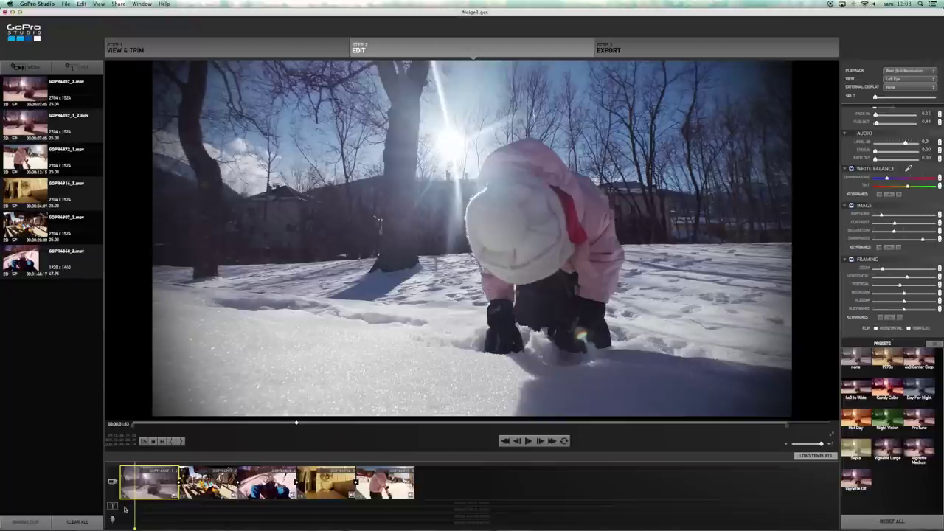
Play the first clip from its start to check the image and framing adjustments.
{"action": "left_click_drag", "start_coordinate": [133, 510], "coordinate": [118, 509]}
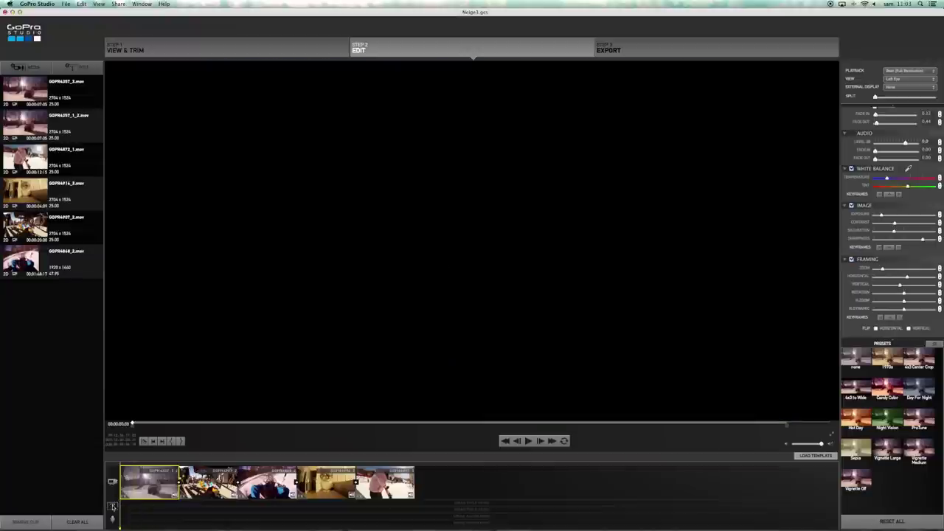
{"action": "left_click", "coordinate": [528, 440]}
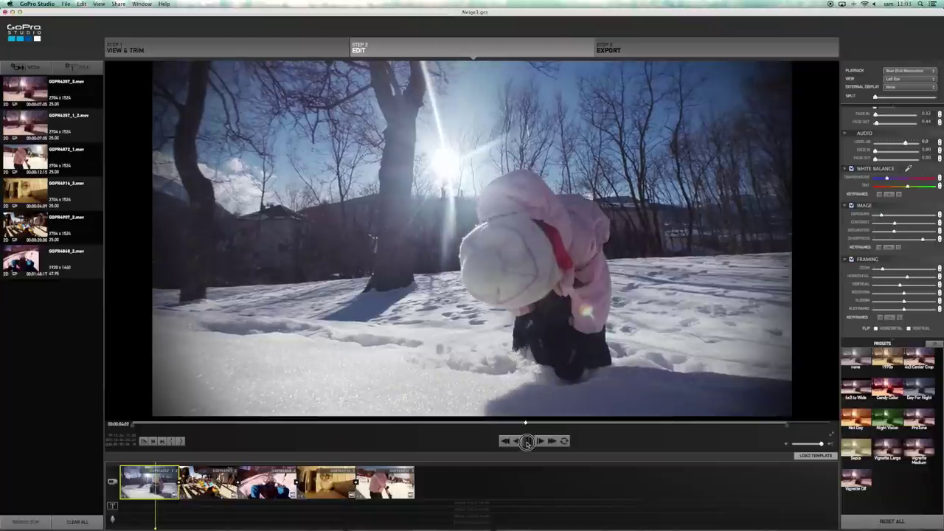
{"action": "left_click", "coordinate": [528, 441]}
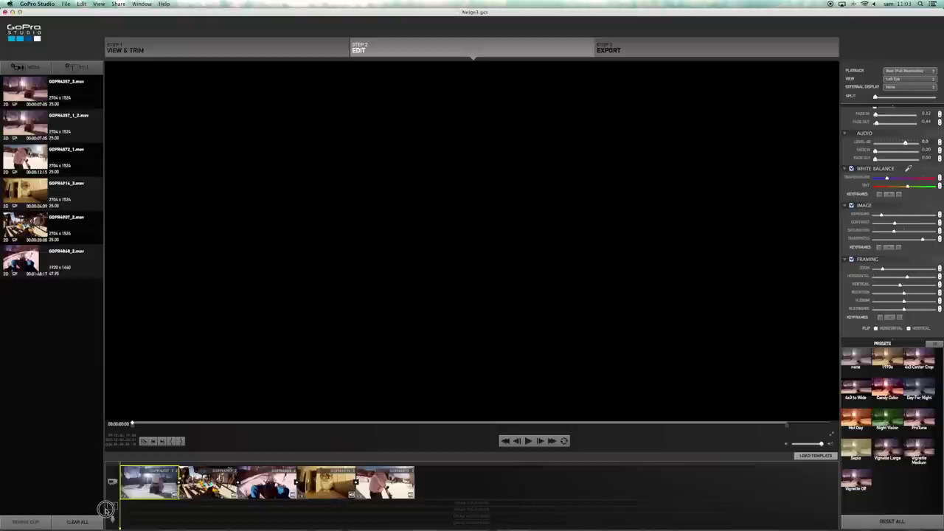
Create a title, place it on the title track shortly after the first clip's start, and shorten it to that clip's end.
{"action": "left_click_drag", "start_coordinate": [109, 509], "coordinate": [128, 512]}
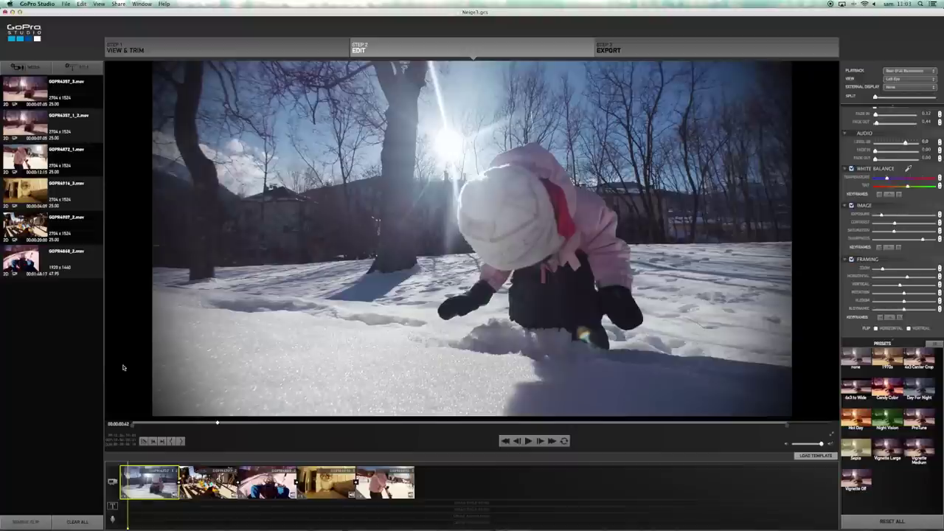
{"action": "left_click", "coordinate": [74, 67]}
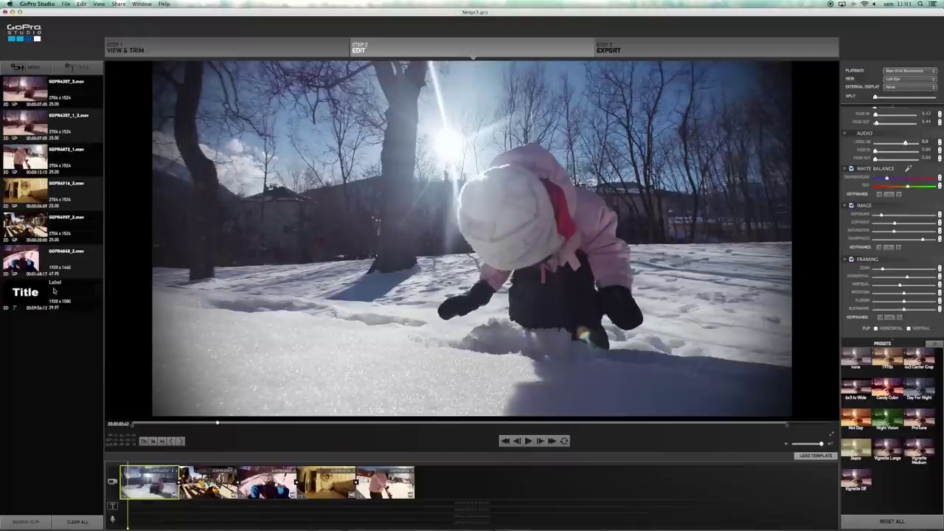
{"action": "left_click", "coordinate": [31, 291]}
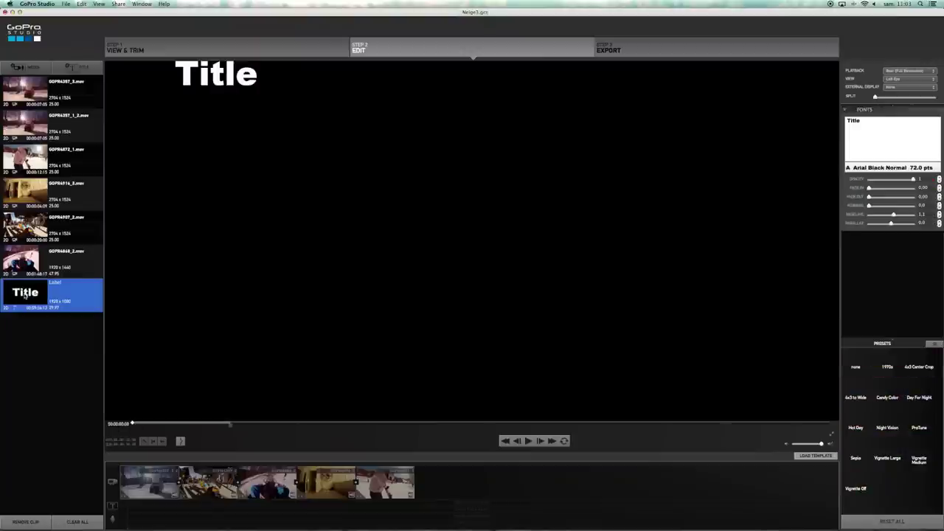
{"action": "left_click_drag", "start_coordinate": [10, 289], "coordinate": [128, 507]}
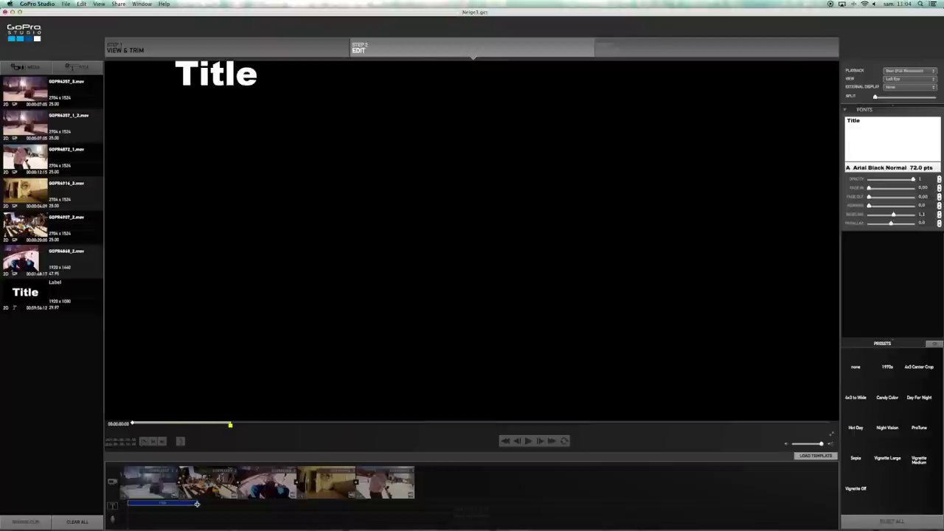
{"action": "left_click_drag", "start_coordinate": [197, 504], "coordinate": [177, 504]}
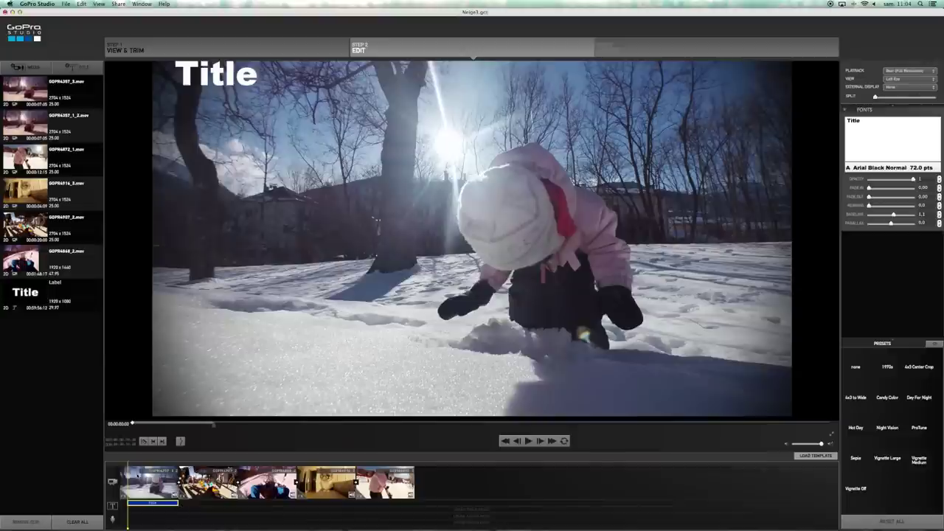
Replace the placeholder text of the title over the first clip with NEIGE.
{"action": "left_click", "coordinate": [143, 510]}
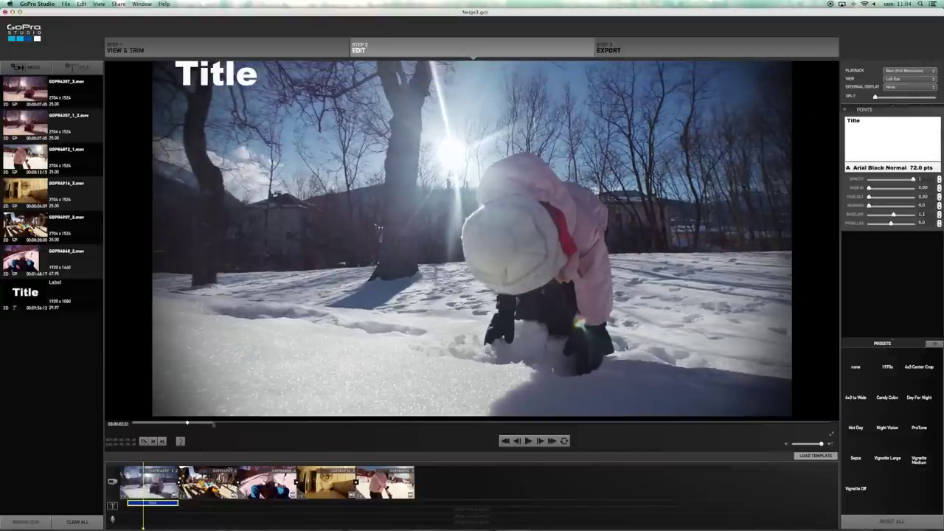
{"action": "key", "text": "BackSpace"}
{"action": "key", "text": "BackSpace"}
{"action": "key", "text": "BackSpace"}
{"action": "key", "text": "BackSpace"}
{"action": "key", "text": "BackSpace"}
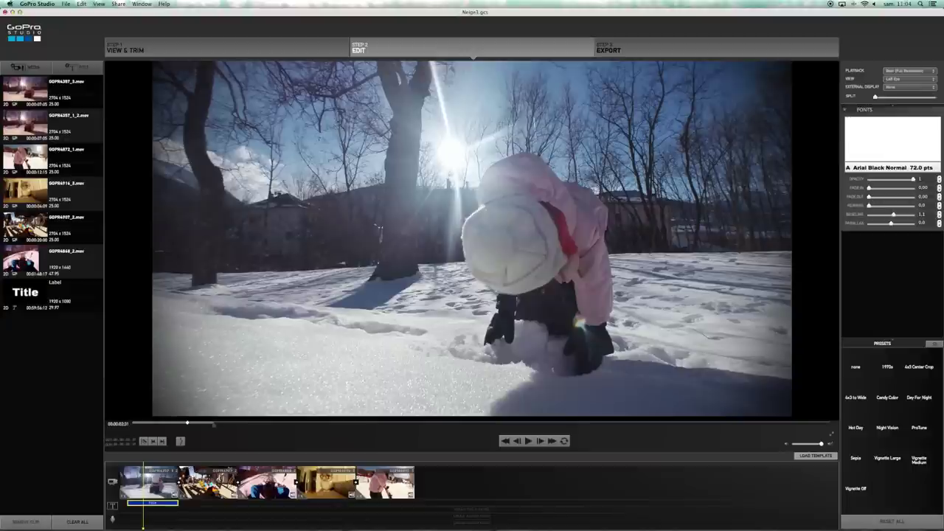
{"action": "type", "text": "NEIGE"}
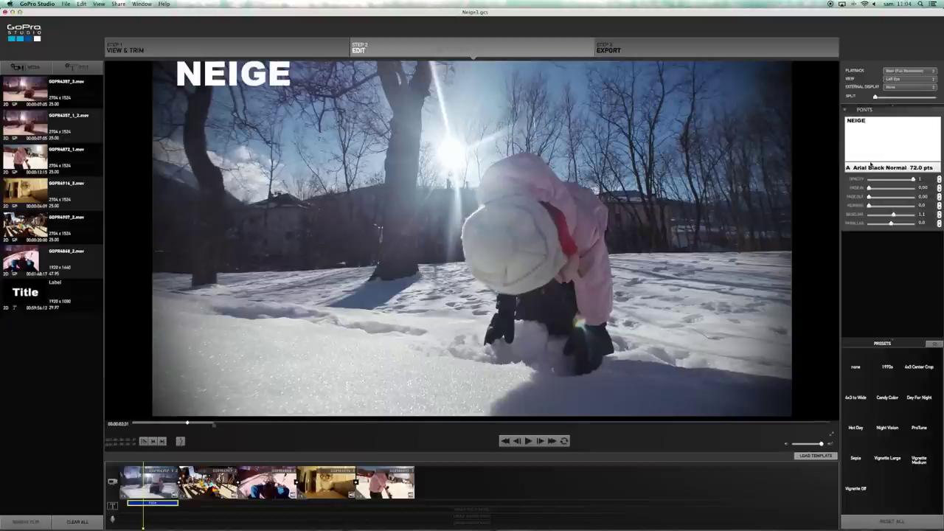
Try different fonts for the NEIGE title, from Baskerville on to Zapfino at size 49.
{"action": "left_click", "coordinate": [873, 168]}
{"action": "scroll", "coordinate": [837, 347], "scroll_direction": "down", "scroll_amount": 2}
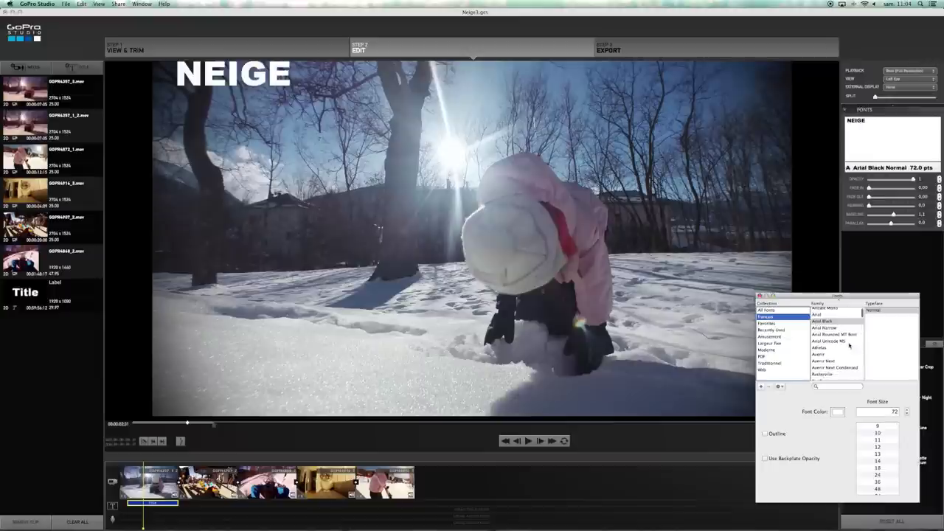
{"action": "left_click", "coordinate": [831, 367]}
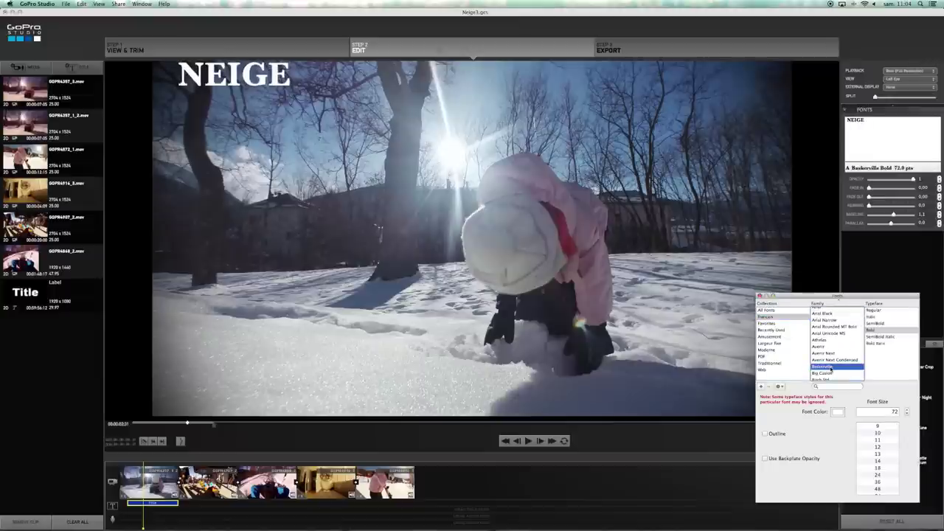
{"action": "key", "text": "Down"}
{"action": "key", "text": "Down"}
{"action": "key", "text": "Down"}
{"action": "key", "text": "Down"}
{"action": "key", "text": "Down"}
{"action": "key", "text": "Down"}
{"action": "key", "text": "Down"}
{"action": "key", "text": "Down"}
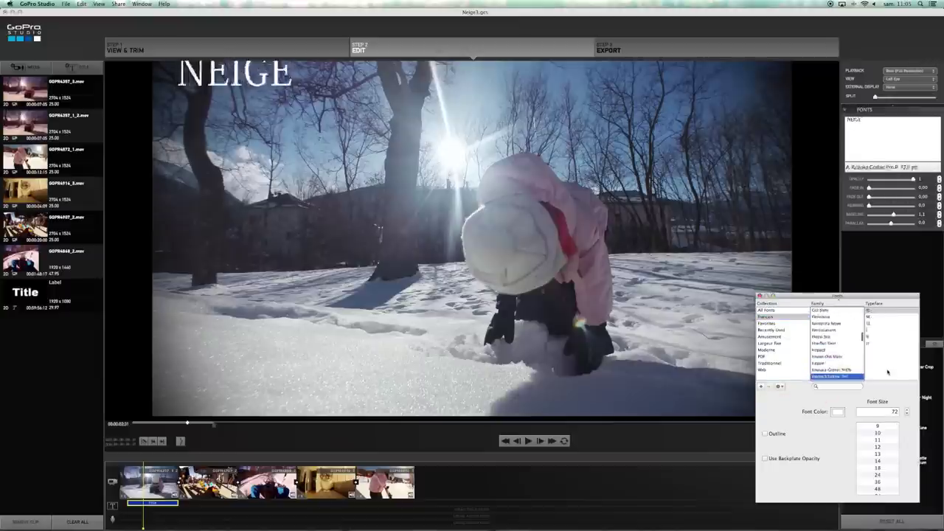
{"action": "key", "text": "Down"}
{"action": "key", "text": "Down"}
{"action": "key", "text": "Down"}
{"action": "key", "text": "Down"}
{"action": "key", "text": "Down"}
{"action": "key", "text": "Down"}
{"action": "key", "text": "Down"}
{"action": "key", "text": "Down"}
{"action": "key", "text": "Down"}
{"action": "key", "text": "Down"}
{"action": "key", "text": "Down"}
{"action": "key", "text": "Down"}
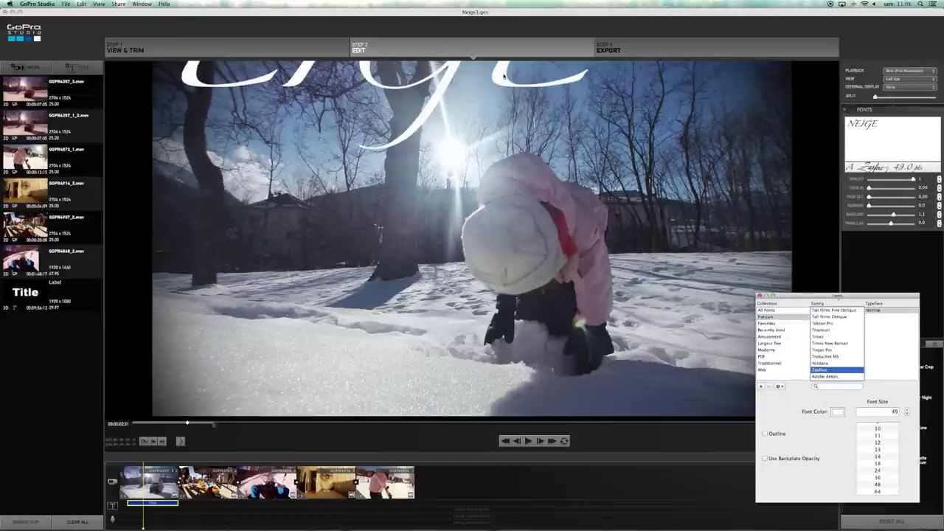
Move the NEIGE title down to the middle of the picture and reduce its font size to 45.
{"action": "left_click", "coordinate": [501, 73]}
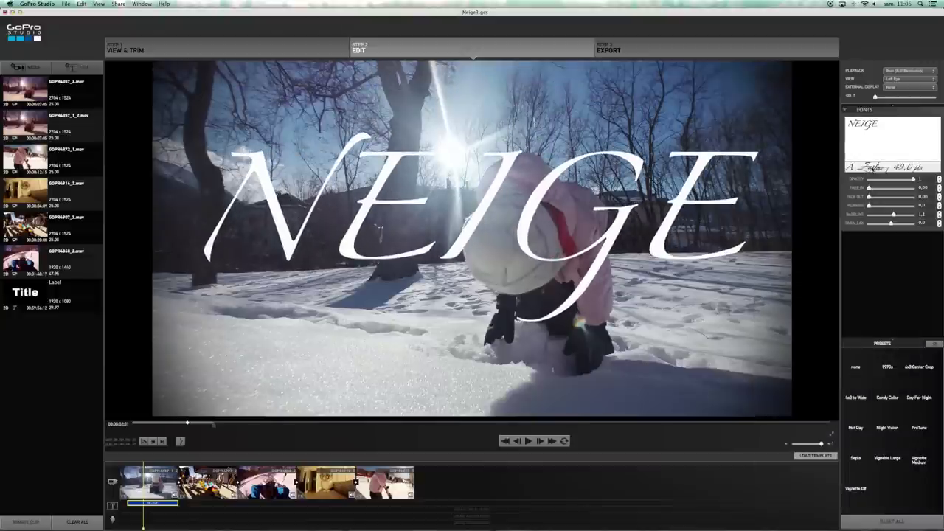
{"action": "left_click", "coordinate": [892, 167]}
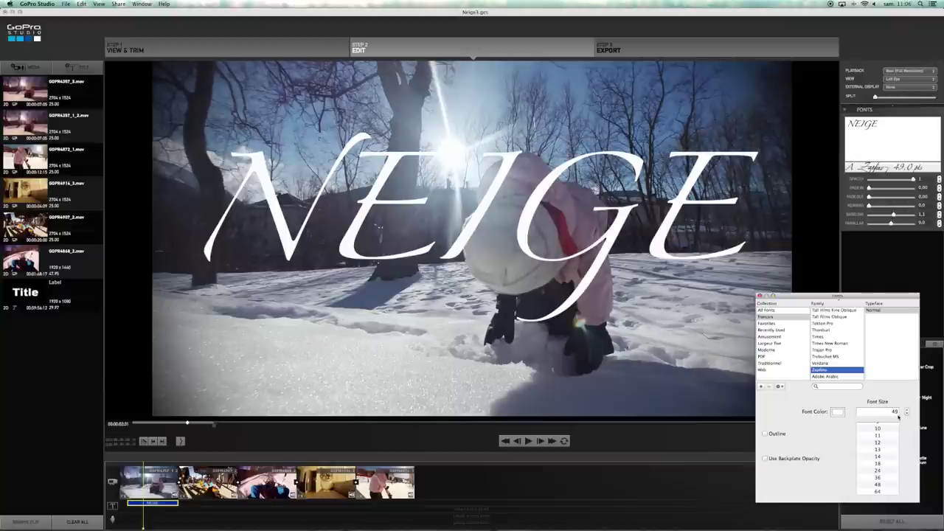
{"action": "left_click", "coordinate": [907, 415]}
{"action": "left_click", "coordinate": [907, 415]}
{"action": "left_click", "coordinate": [907, 416]}
{"action": "left_click", "coordinate": [907, 416]}
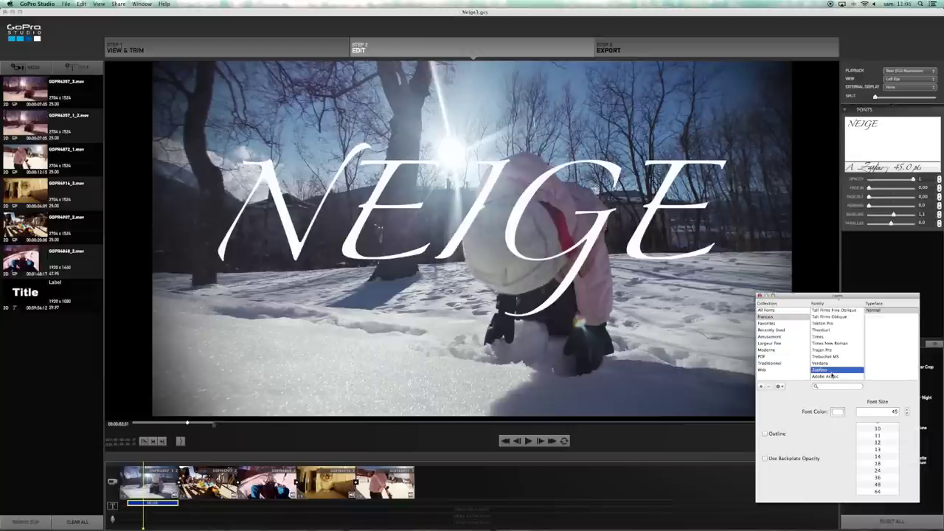
Change the title's font to Adobe Arabic Italic and set its size to 500.
{"action": "scroll", "coordinate": [832, 372], "scroll_direction": "down", "scroll_amount": 2}
{"action": "left_click", "coordinate": [834, 366]}
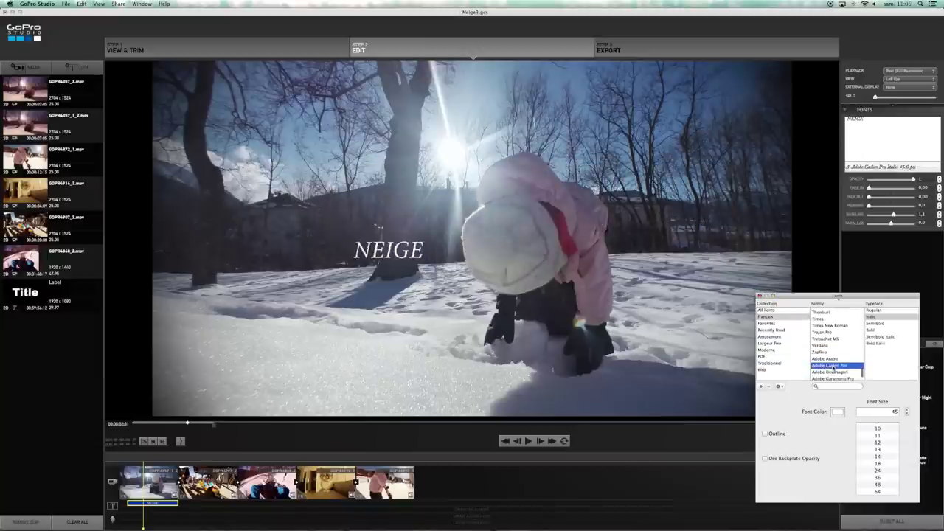
{"action": "key", "text": "Up"}
{"action": "key", "text": "Up"}
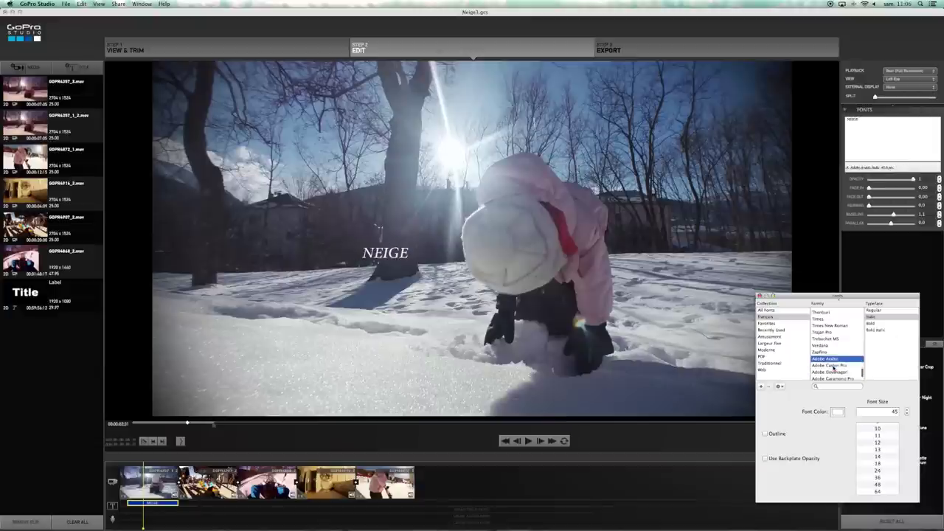
{"action": "key", "text": "Down"}
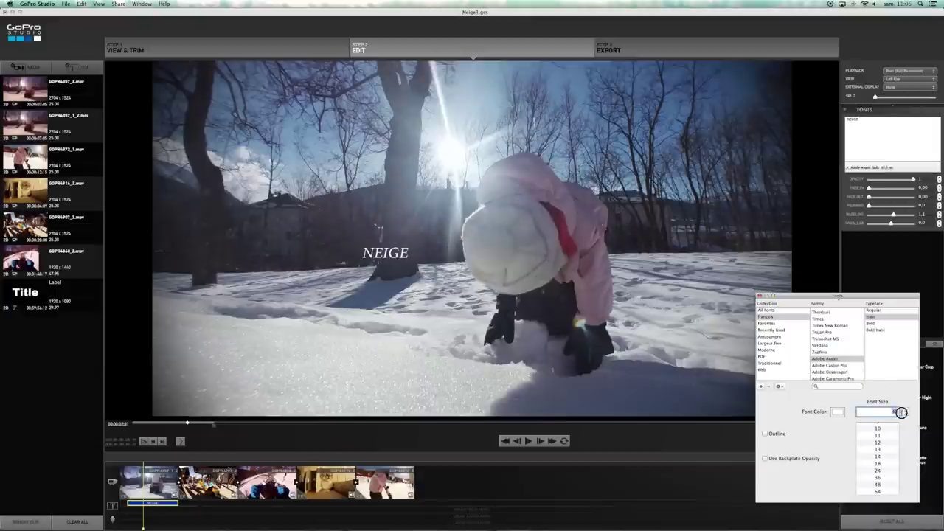
{"action": "left_click", "coordinate": [895, 412]}
{"action": "type", "text": "500"}
{"action": "key", "text": "Return"}
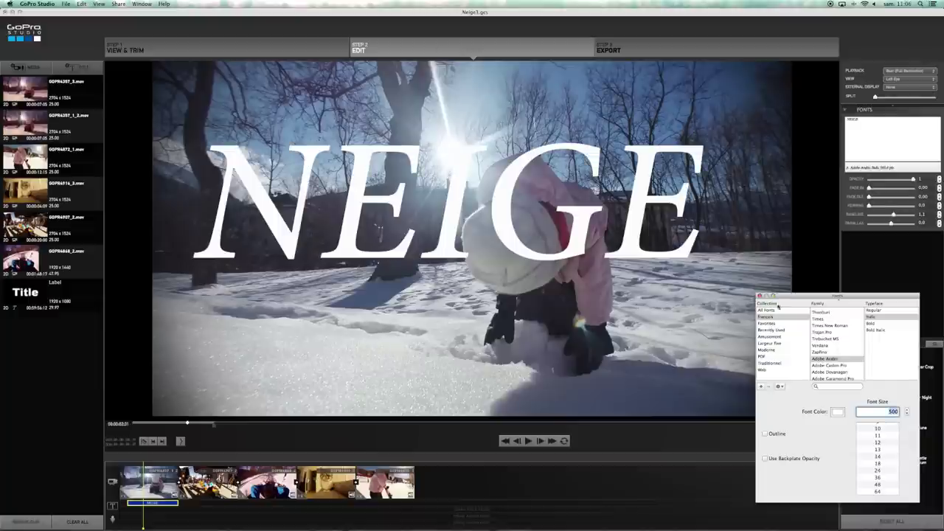
Reposition the enlarged NEIGE title slightly lower over the picture.
{"action": "left_click", "coordinate": [637, 214]}
{"action": "left_click_drag", "start_coordinate": [640, 221], "coordinate": [642, 259]}
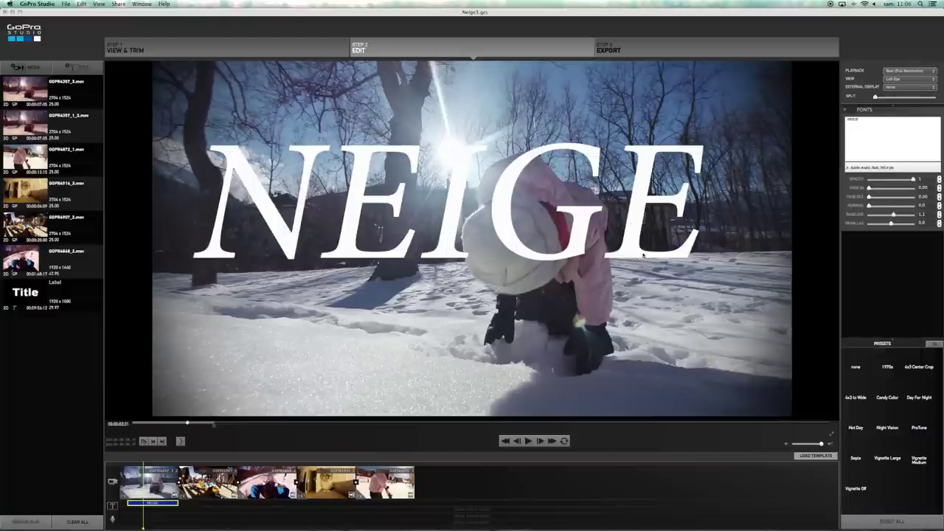
{"action": "left_click_drag", "start_coordinate": [634, 227], "coordinate": [627, 207]}
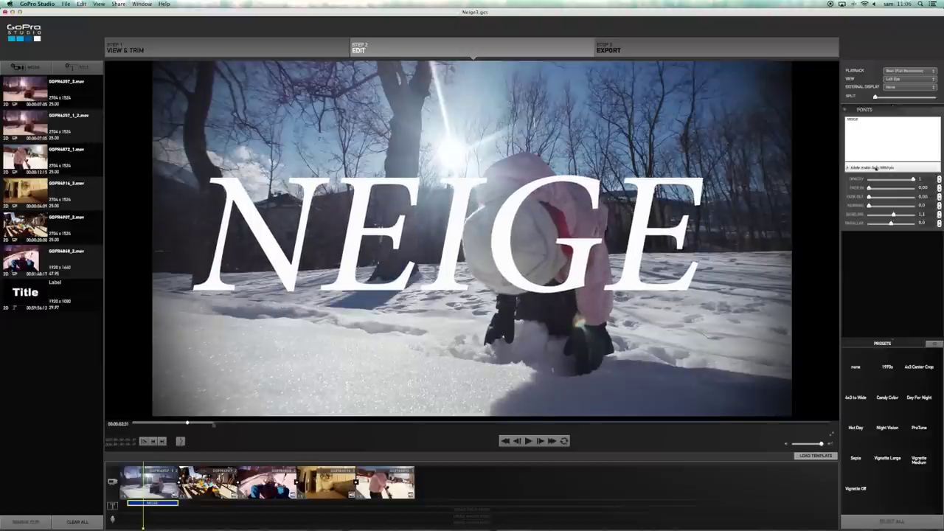
Try a magenta outline with a thinner width and a black backplate on the NEIGE title, and turn both off.
{"action": "left_click", "coordinate": [875, 168]}
{"action": "left_click", "coordinate": [764, 435]}
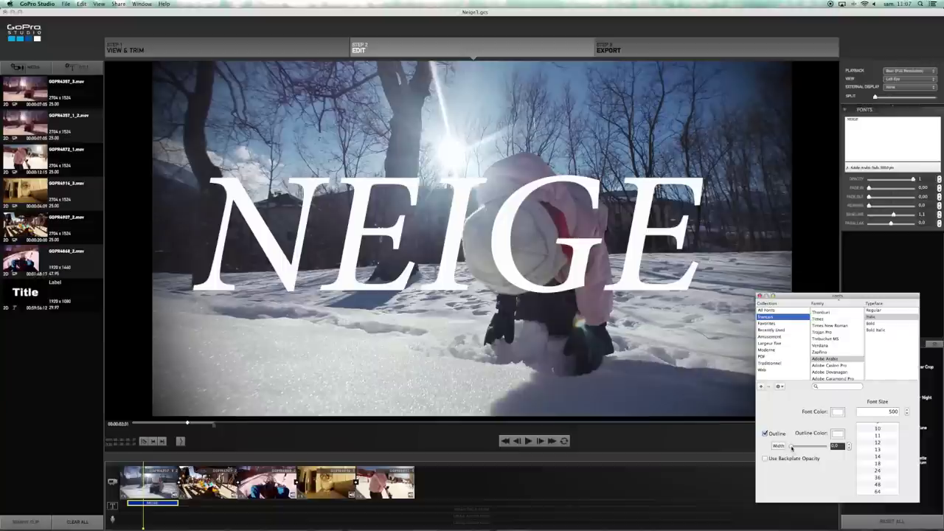
{"action": "left_click_drag", "start_coordinate": [792, 446], "coordinate": [794, 446]}
{"action": "left_click", "coordinate": [838, 435]}
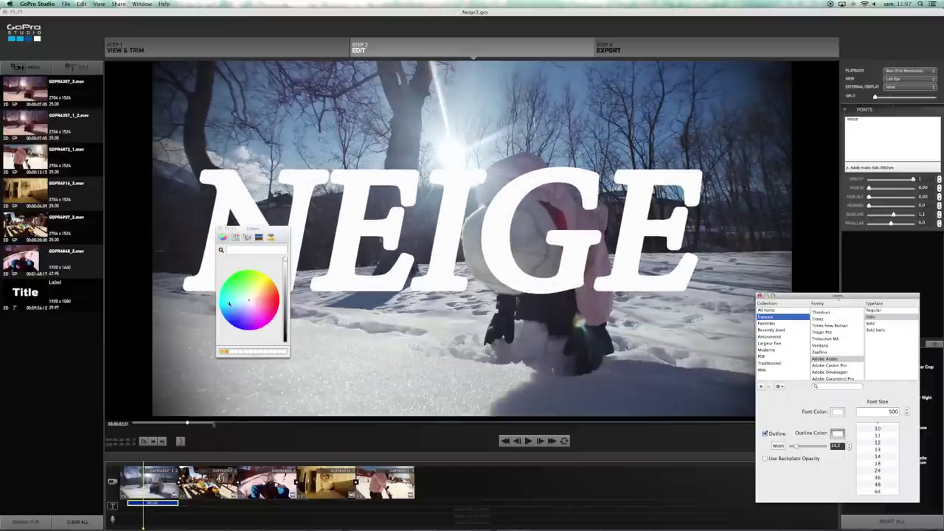
{"action": "left_click_drag", "start_coordinate": [236, 307], "coordinate": [259, 319]}
{"action": "left_click", "coordinate": [837, 434]}
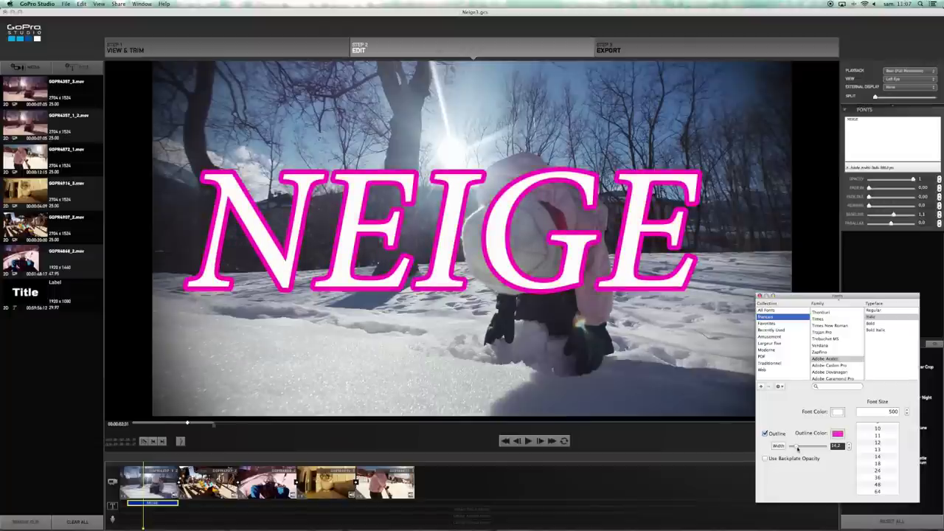
{"action": "left_click_drag", "start_coordinate": [796, 447], "coordinate": [791, 446]}
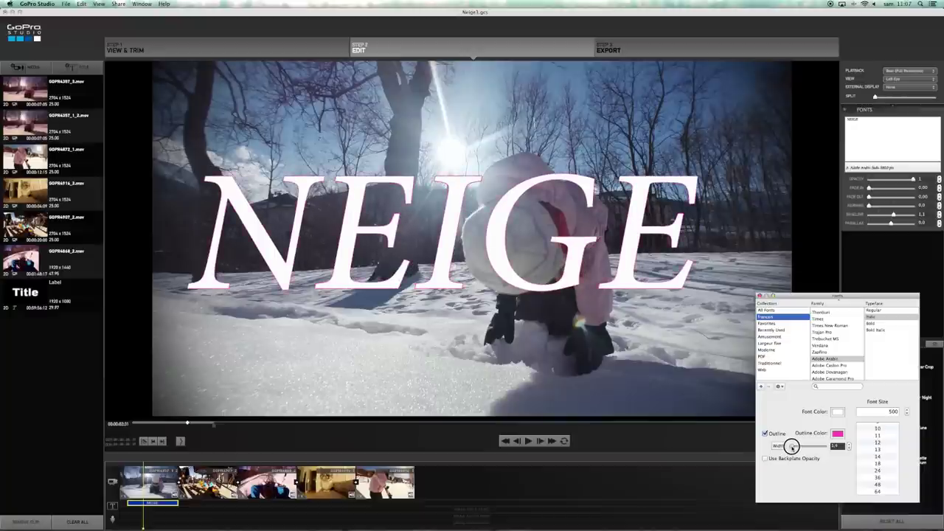
{"action": "left_click", "coordinate": [765, 432]}
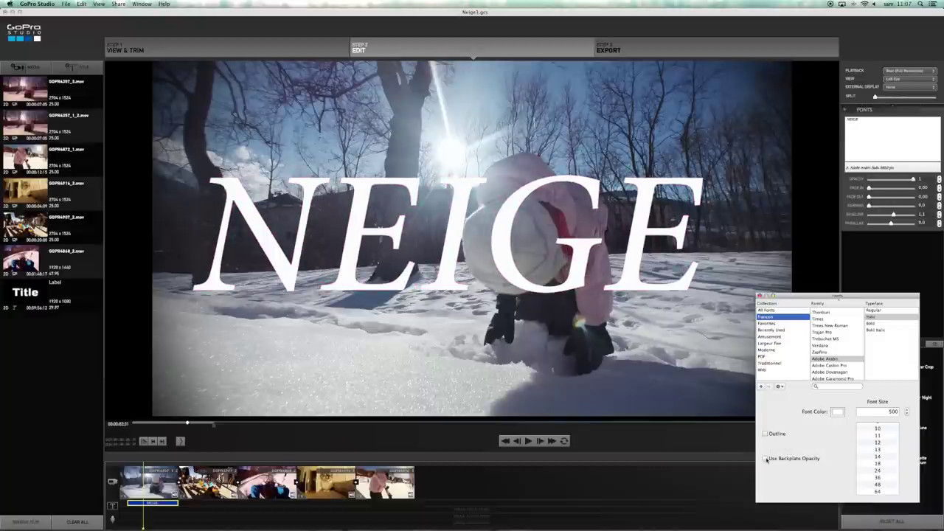
{"action": "left_click", "coordinate": [765, 458]}
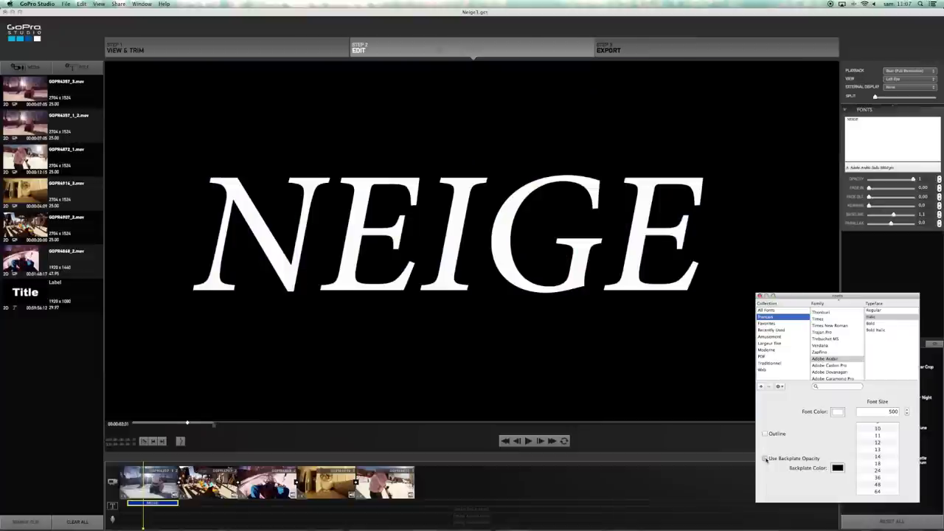
{"action": "left_click", "coordinate": [766, 459]}
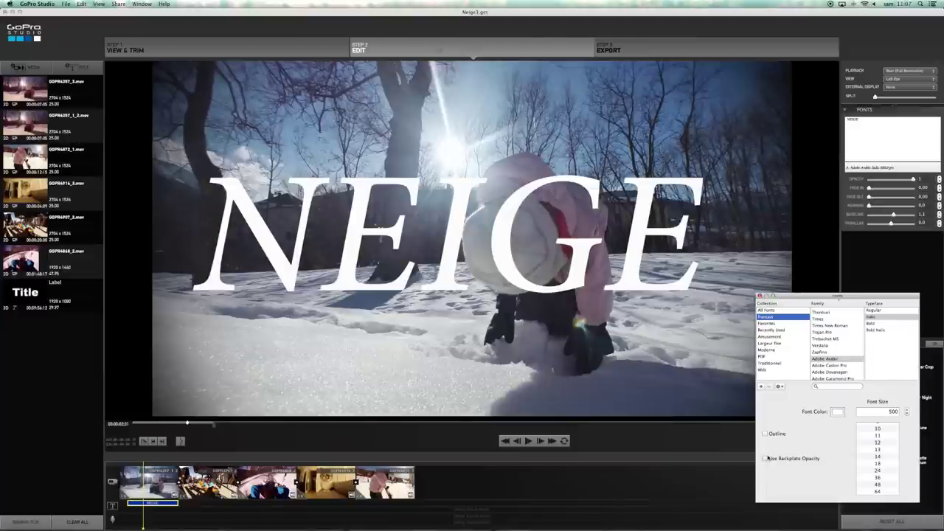
Set the NEIGE title's opacity to about 0.86, fade in to 0.66, fade out to 1.10 and kerning to about 15.6.
{"action": "left_click", "coordinate": [760, 296]}
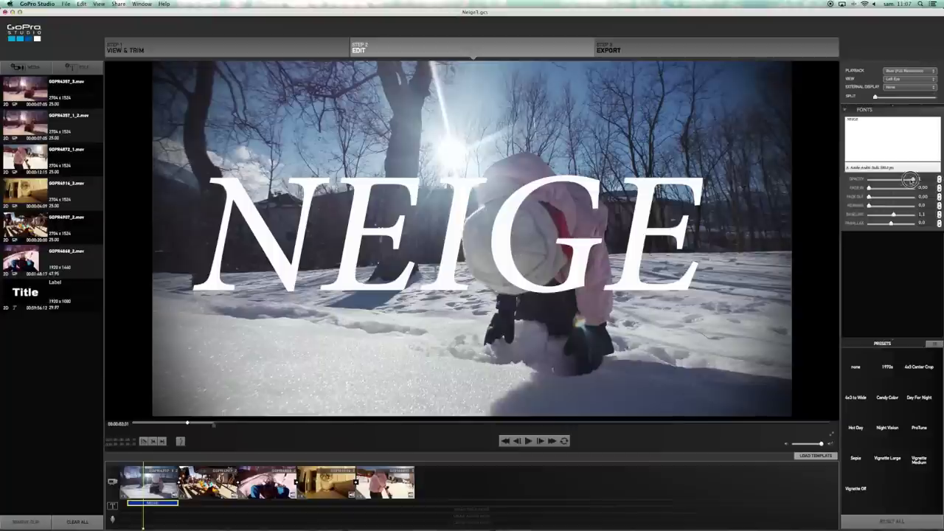
{"action": "left_click_drag", "start_coordinate": [913, 179], "coordinate": [874, 198]}
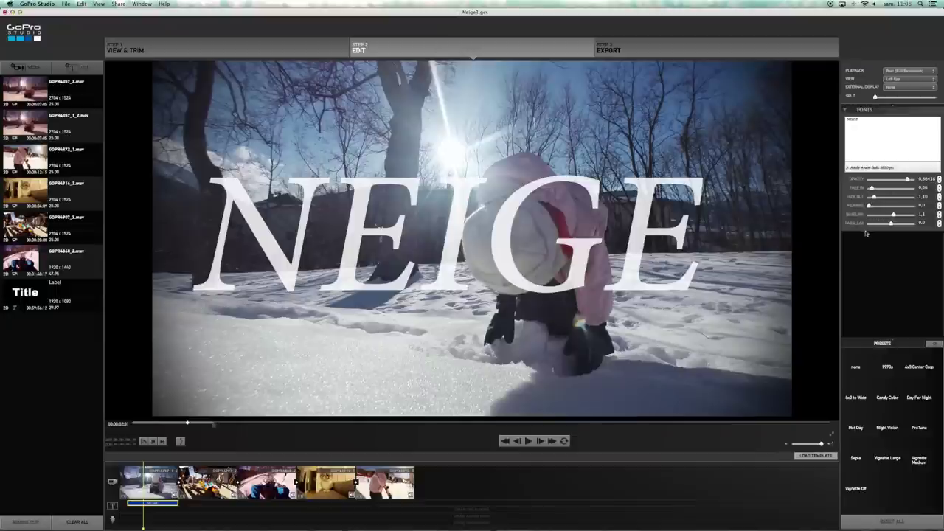
{"action": "left_click_drag", "start_coordinate": [869, 205], "coordinate": [875, 207]}
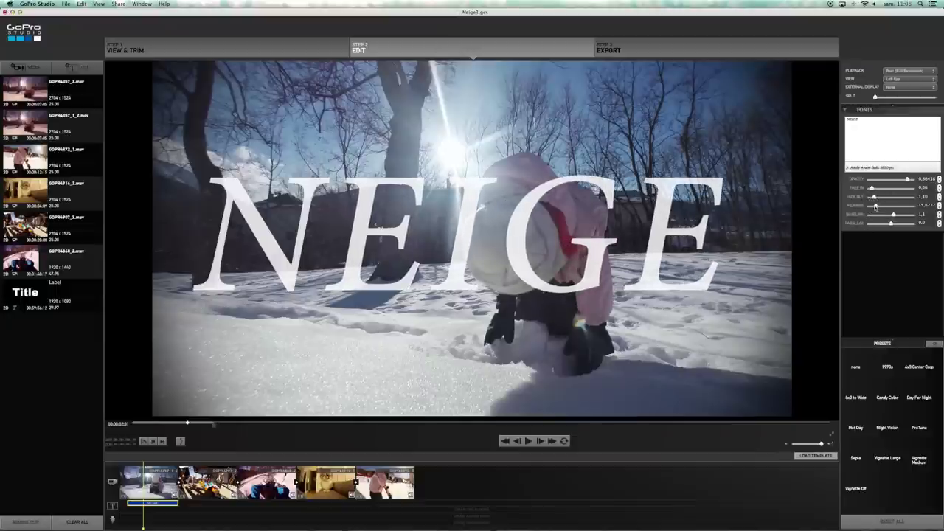
{"action": "left_click", "coordinate": [661, 239]}
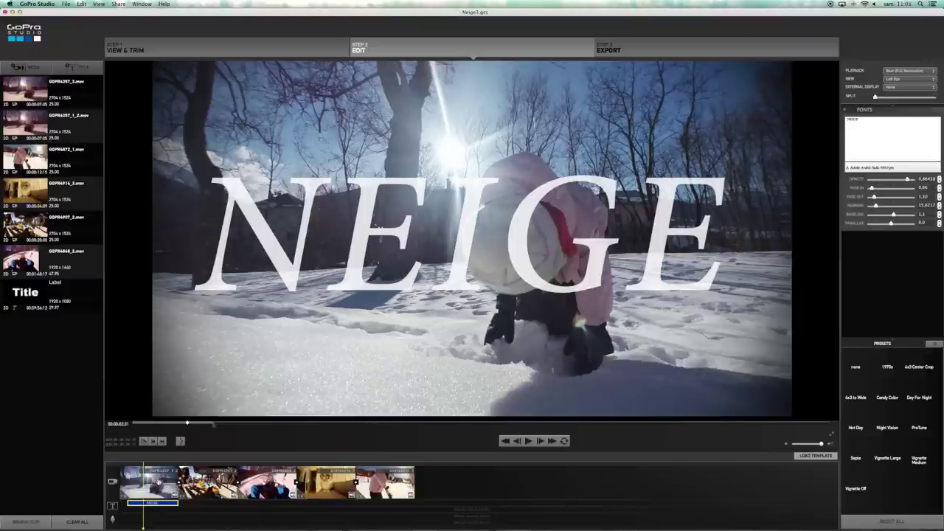
Reset the second timeline clip, the sled station, to the none preset and raise its contrast, saturation and sharpness.
{"action": "left_click", "coordinate": [157, 482]}
{"action": "left_click", "coordinate": [158, 482]}
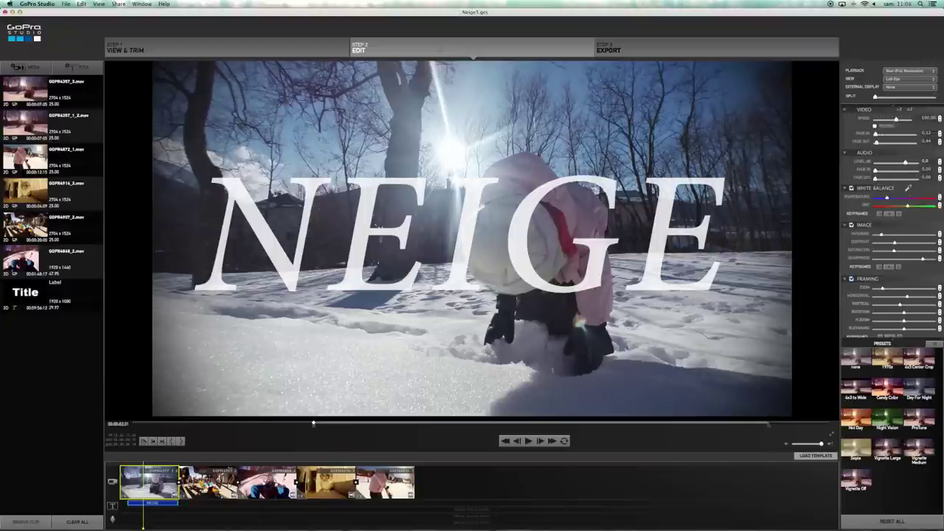
{"action": "left_click", "coordinate": [209, 483]}
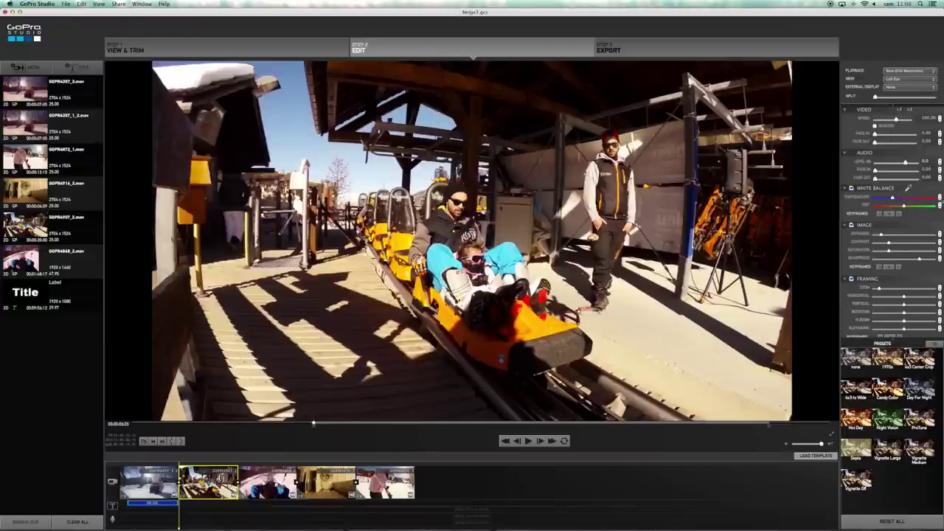
{"action": "left_click", "coordinate": [855, 361]}
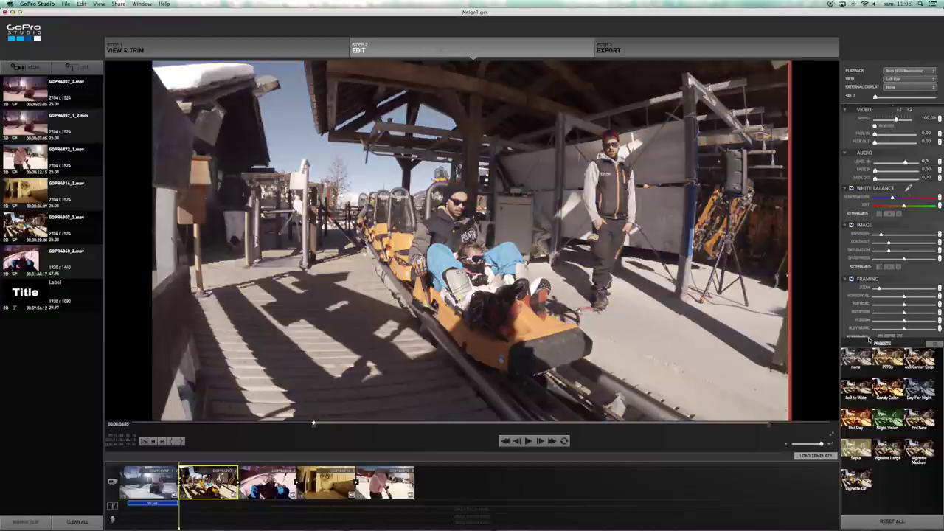
{"action": "left_click", "coordinate": [892, 243]}
{"action": "mouse_move", "coordinate": [892, 243]}
{"action": "left_mouse_down"}
{"action": "mouse_move", "coordinate": [926, 258]}
{"action": "mouse_move", "coordinate": [892, 254]}
{"action": "left_mouse_up"}
{"action": "left_click", "coordinate": [917, 259]}
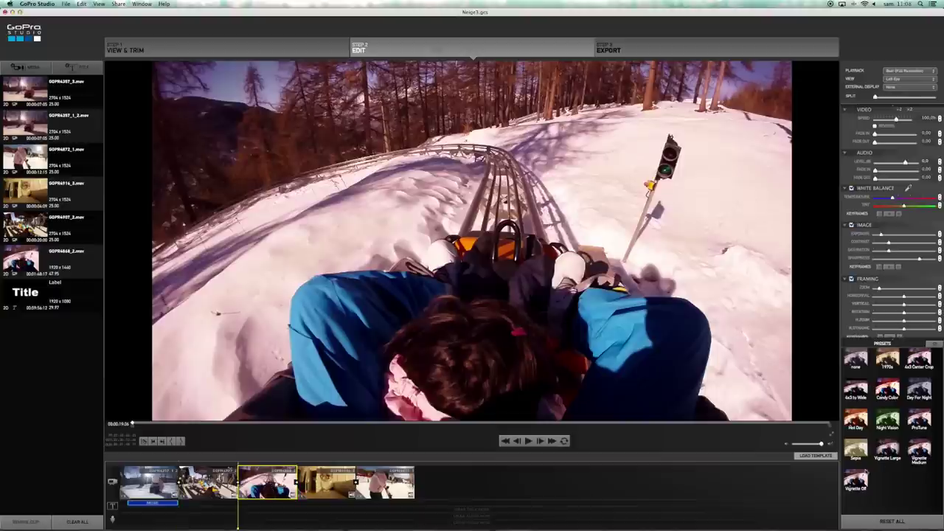
Reset the third timeline clip, the sled ride on snow, to the none preset and increase its contrast, saturation and sharpness.
{"action": "left_click", "coordinate": [855, 357]}
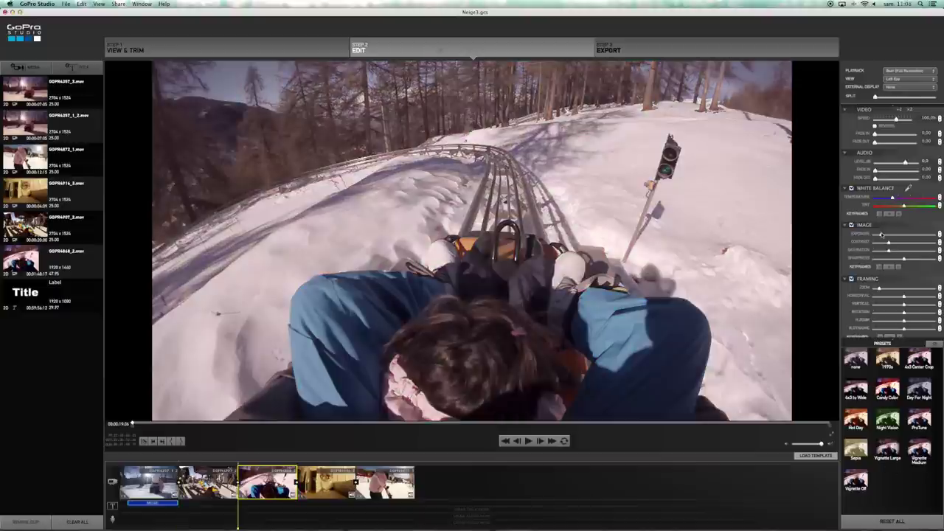
{"action": "left_click_drag", "start_coordinate": [882, 235], "coordinate": [895, 243]}
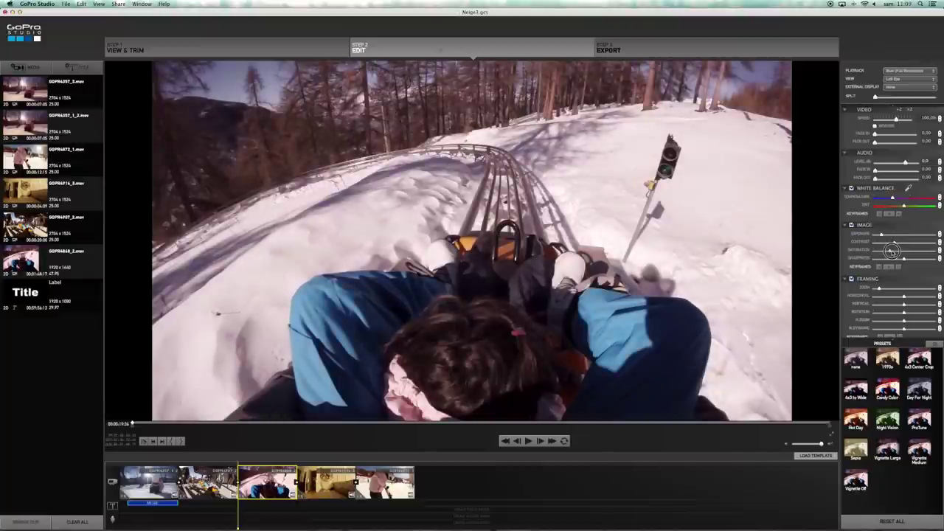
{"action": "left_click_drag", "start_coordinate": [892, 252], "coordinate": [919, 258]}
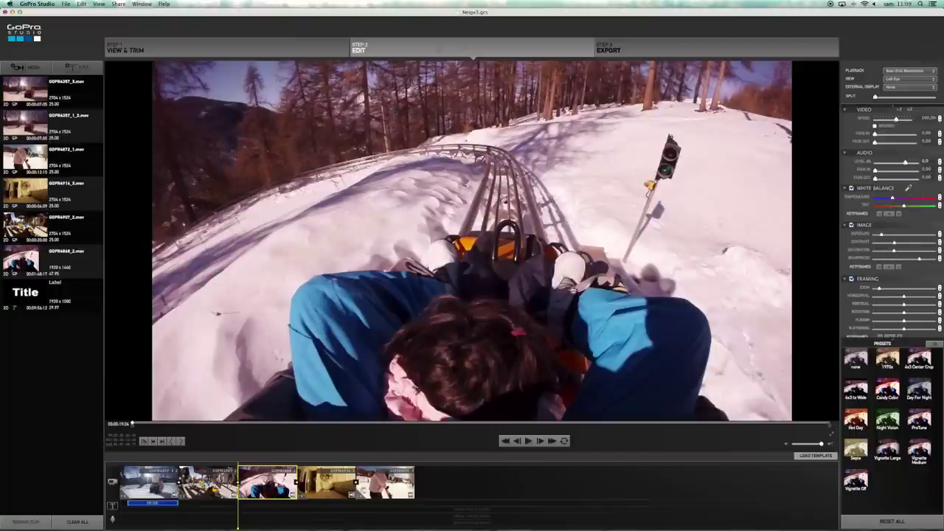
Correct the cat clip's white balance by sampling the white wall, and reframe it with more zoom and a lower vertical position.
{"action": "left_click", "coordinate": [330, 494]}
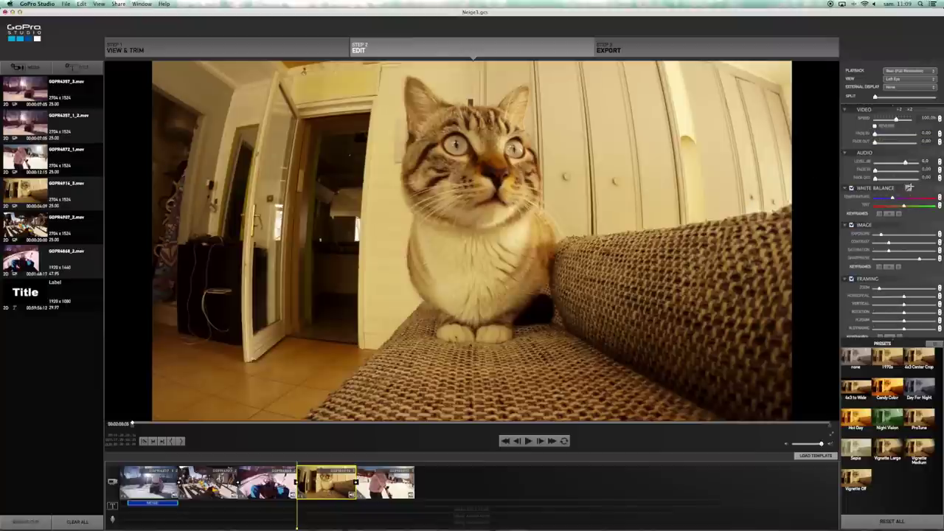
{"action": "left_click", "coordinate": [908, 189]}
{"action": "left_click", "coordinate": [390, 243]}
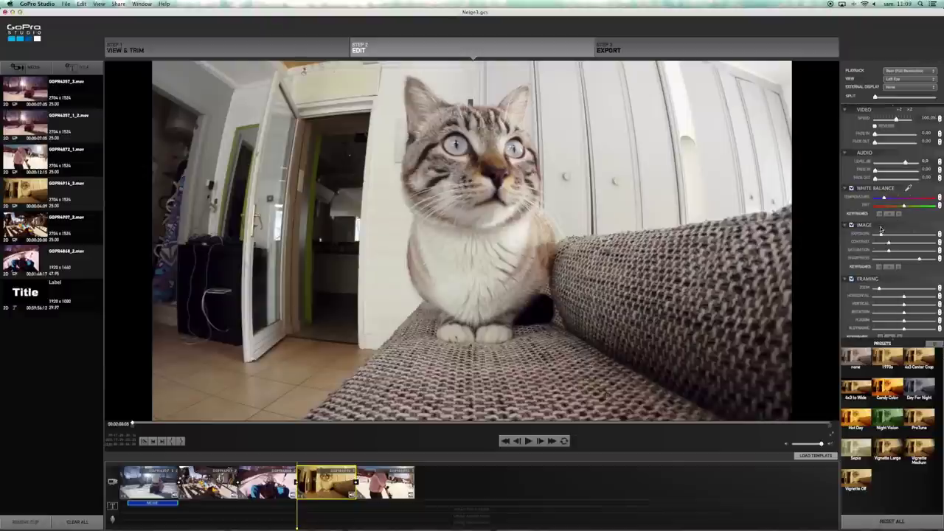
{"action": "left_click_drag", "start_coordinate": [879, 291], "coordinate": [891, 289]}
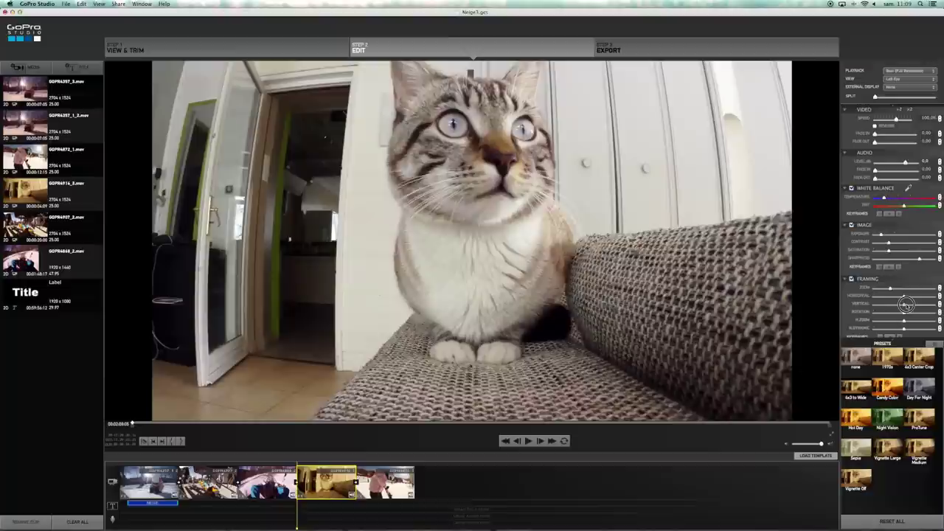
{"action": "left_click_drag", "start_coordinate": [904, 307], "coordinate": [910, 303]}
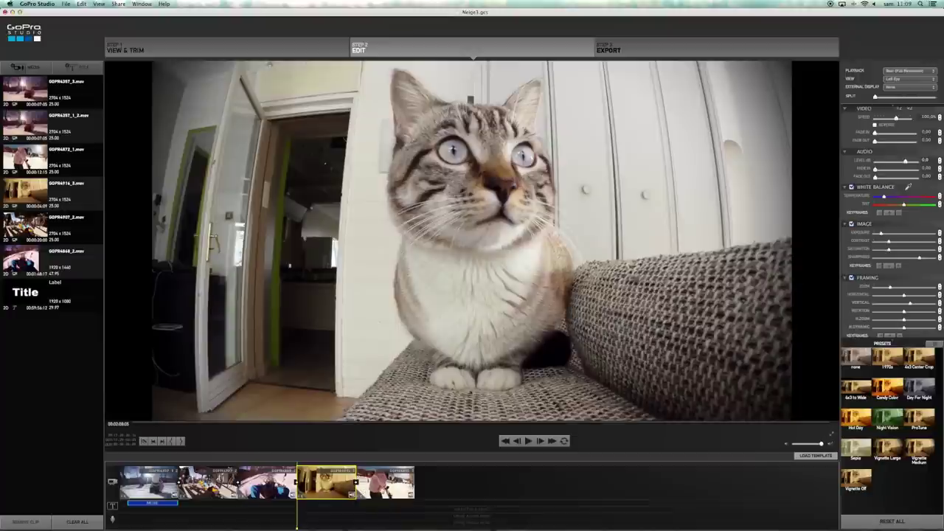
Turn the last clip's audio level down to the minimum and reset the clip to the none preset.
{"action": "left_click", "coordinate": [383, 486]}
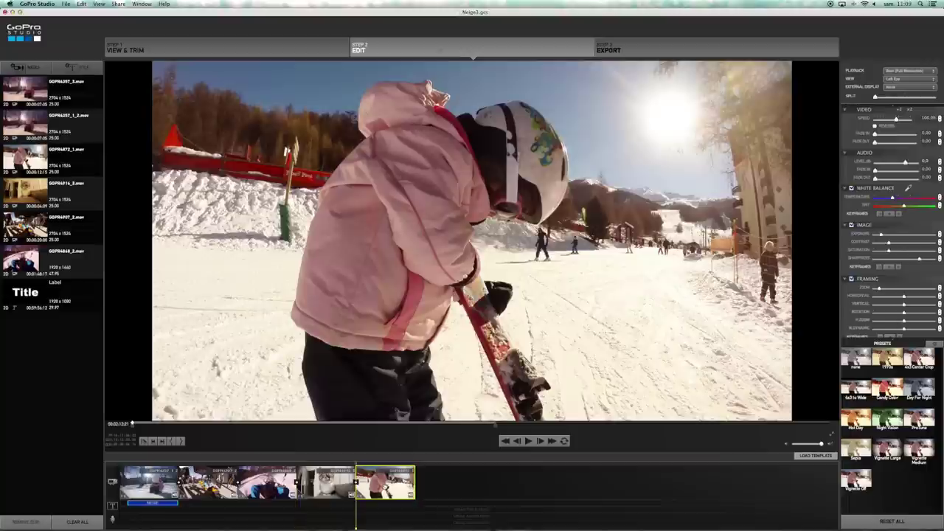
{"action": "left_click_drag", "start_coordinate": [906, 161], "coordinate": [842, 167]}
{"action": "left_click", "coordinate": [851, 358]}
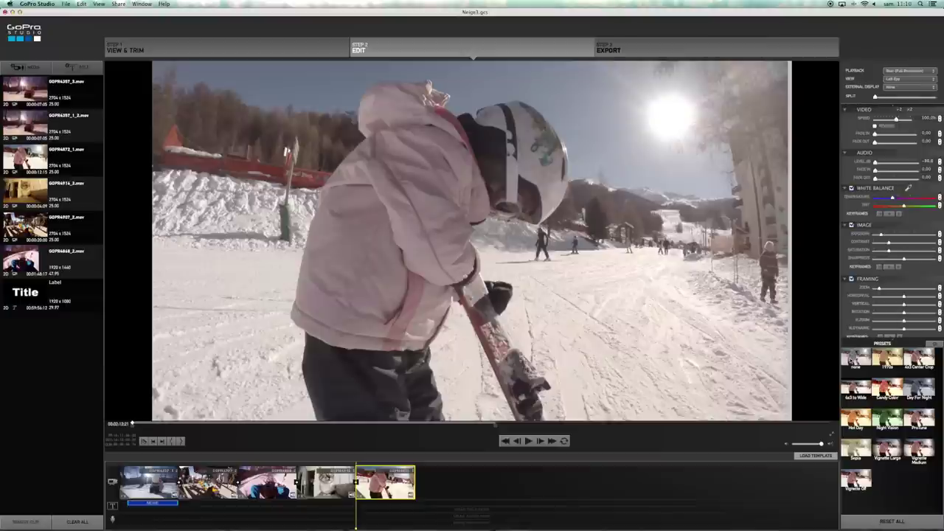
Fine-tune the last clip's exposure and increase its contrast, saturation and sharpness.
{"action": "left_click", "coordinate": [882, 235]}
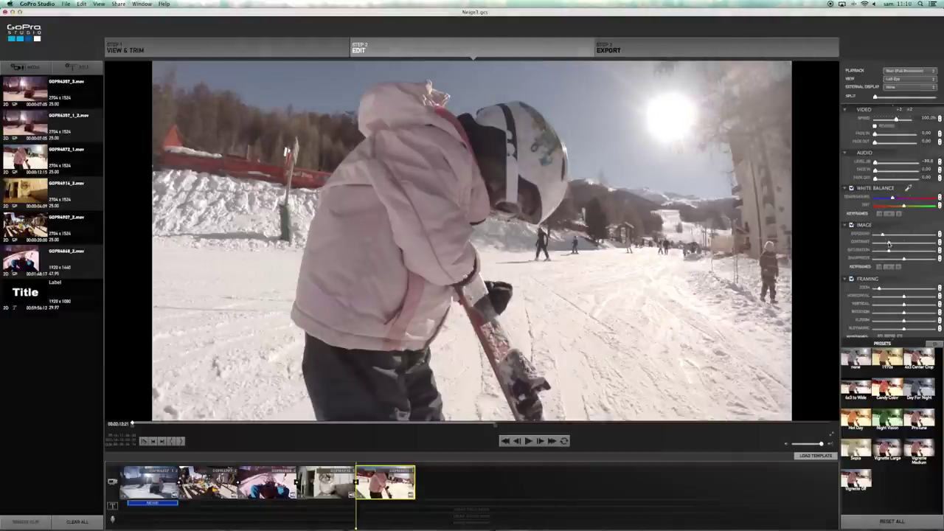
{"action": "left_click_drag", "start_coordinate": [888, 242], "coordinate": [898, 243]}
{"action": "left_click", "coordinate": [890, 251]}
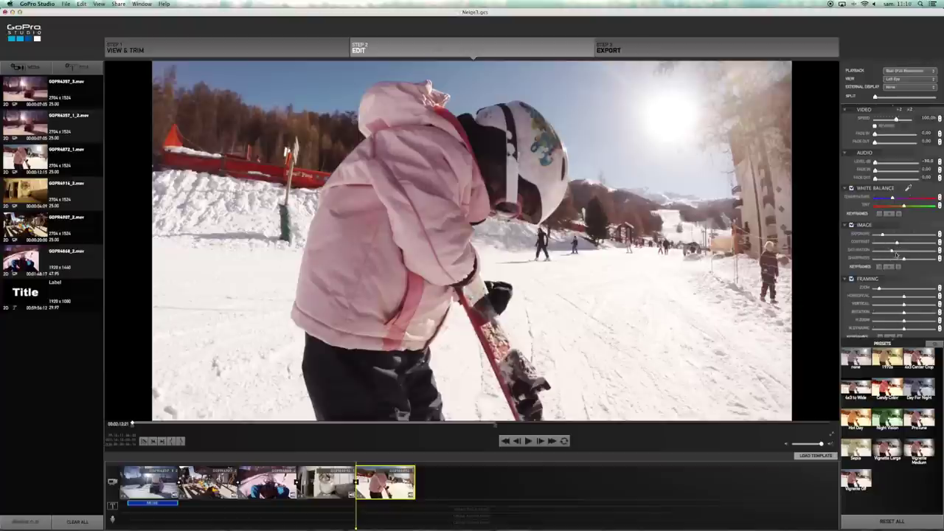
{"action": "left_click_drag", "start_coordinate": [903, 257], "coordinate": [920, 261]}
{"action": "left_click", "coordinate": [882, 234]}
{"action": "left_click_drag", "start_coordinate": [882, 235], "coordinate": [896, 244]}
{"action": "left_click", "coordinate": [896, 242]}
Shift the first clip's white balance tint towards green to give the snow scene a teal look.
{"action": "left_click", "coordinate": [155, 495]}
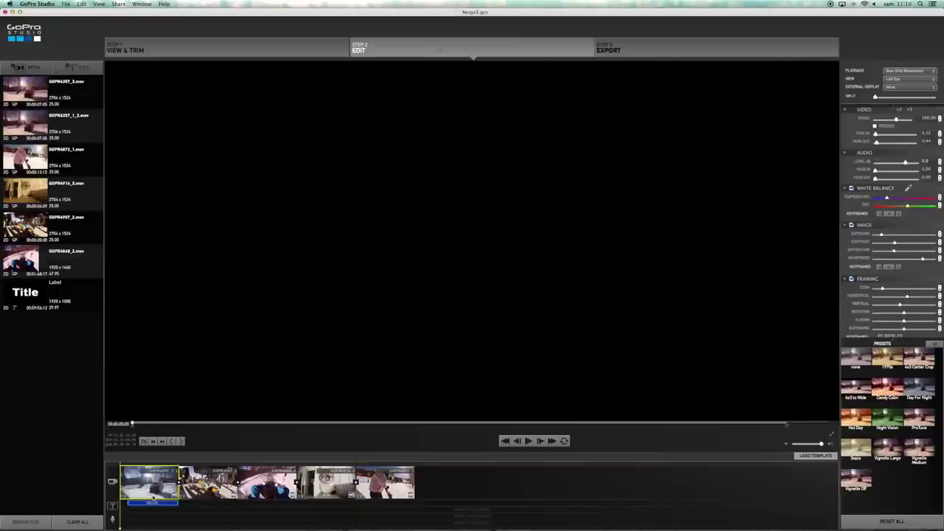
{"action": "left_click", "coordinate": [144, 514]}
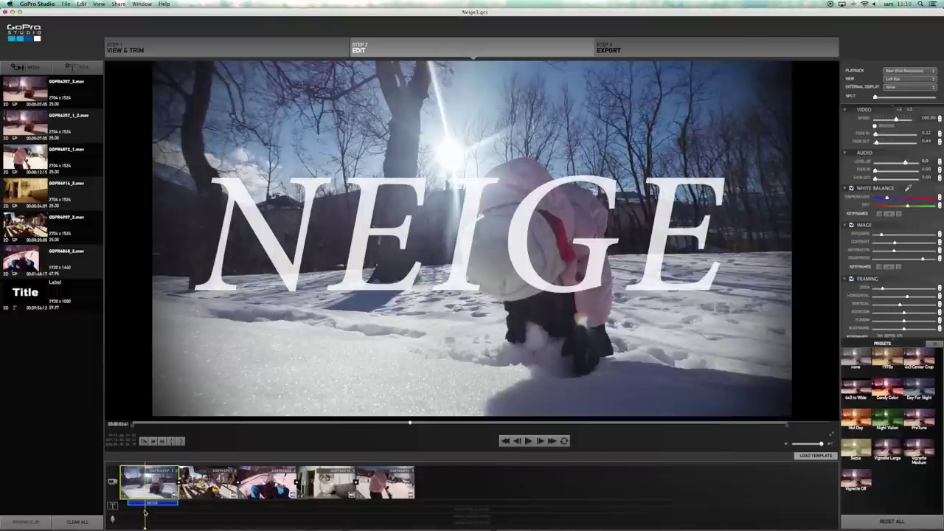
{"action": "left_click_drag", "start_coordinate": [908, 206], "coordinate": [914, 206]}
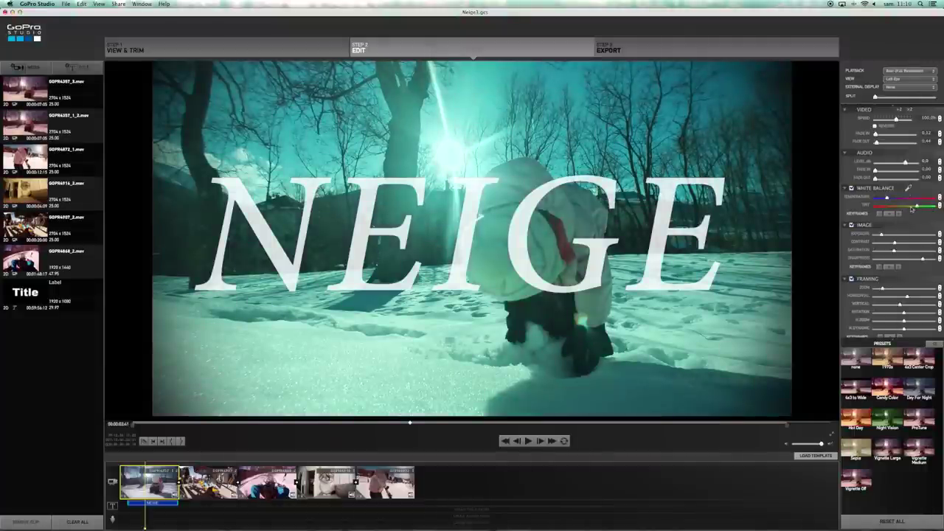
{"action": "left_click", "coordinate": [911, 206]}
Import 02 The Reminder 1.mp3, place it on the audio track from the start of the timeline, and preview it with the picture.
{"action": "left_click", "coordinate": [22, 67]}
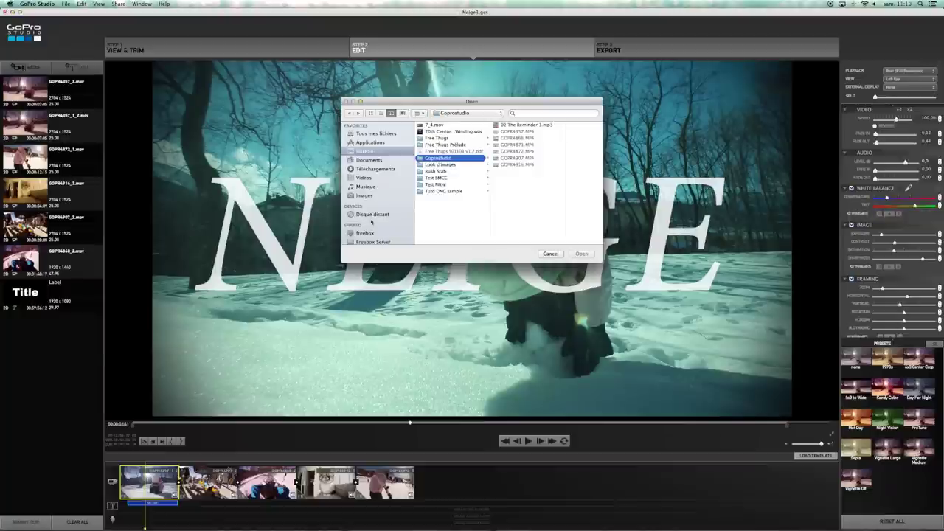
{"action": "left_click", "coordinate": [520, 124]}
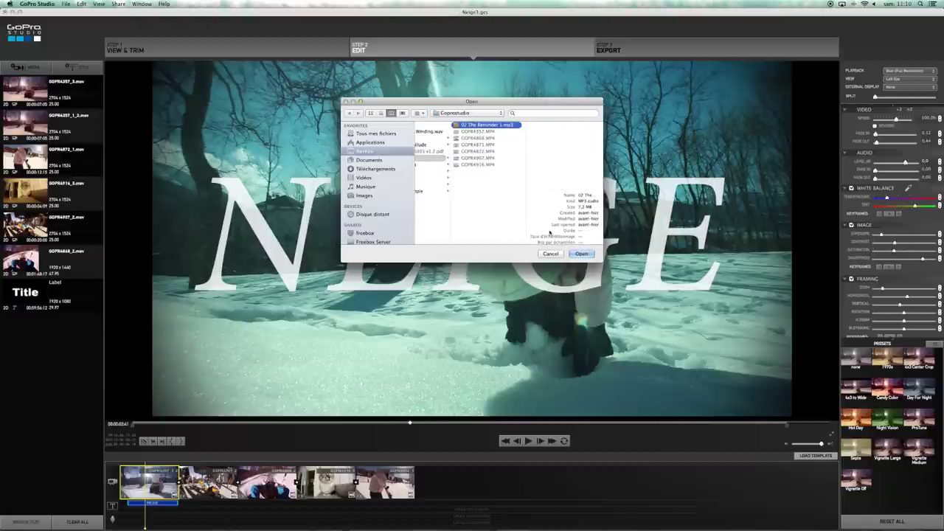
{"action": "left_click", "coordinate": [581, 254]}
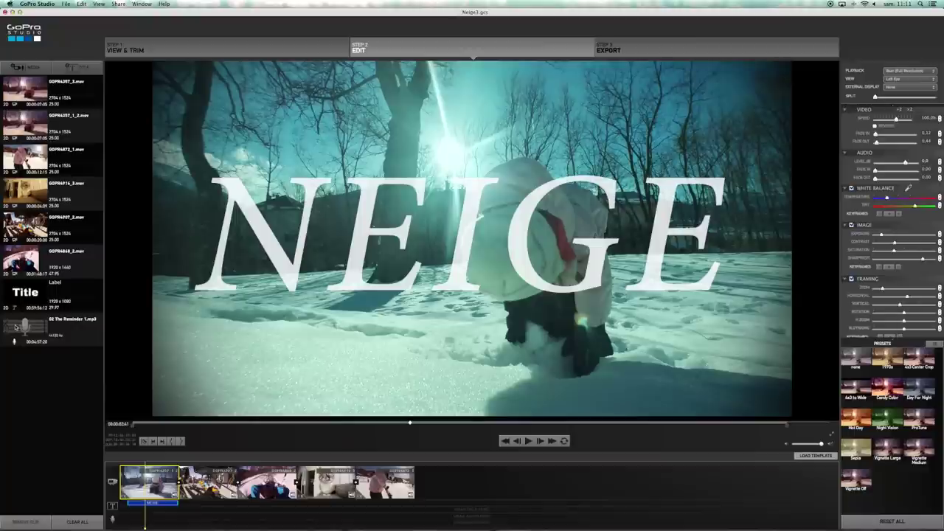
{"action": "left_click_drag", "start_coordinate": [16, 326], "coordinate": [125, 522]}
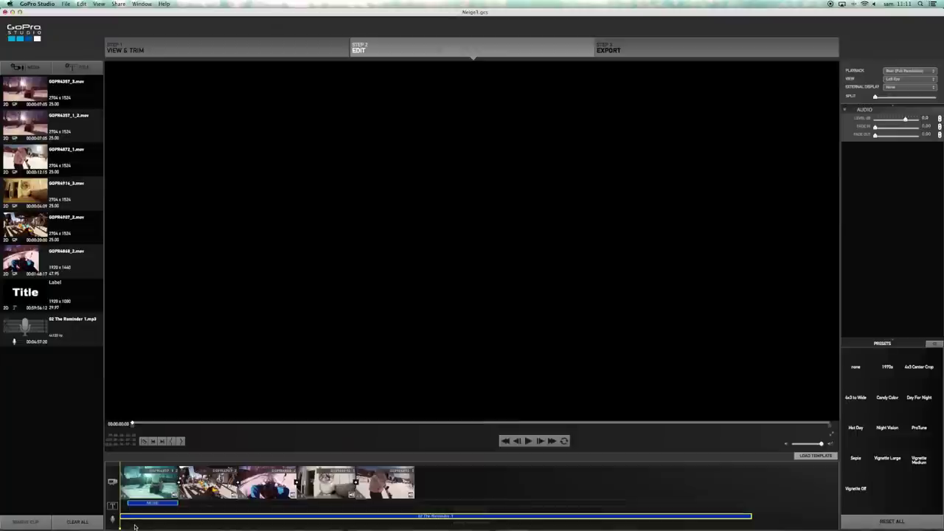
{"action": "key", "text": "space"}
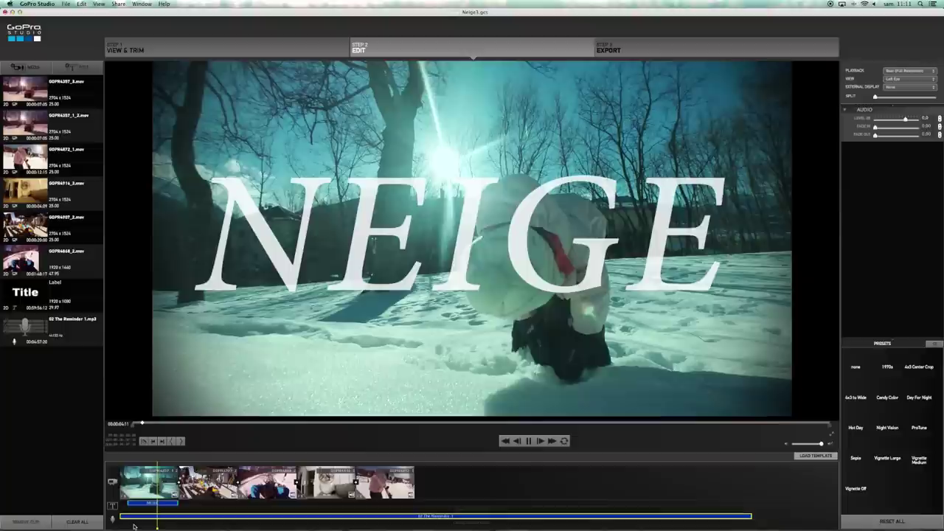
{"action": "key", "text": "space"}
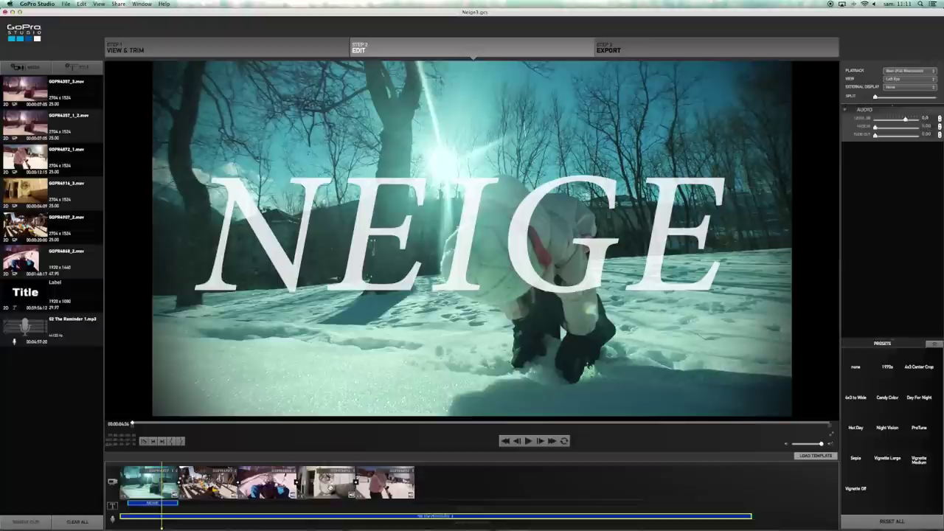
Export the movie as Untitled to the Bureau folder in H.264 at 1920x1080 with the source frame rate.
{"action": "left_click", "coordinate": [324, 483]}
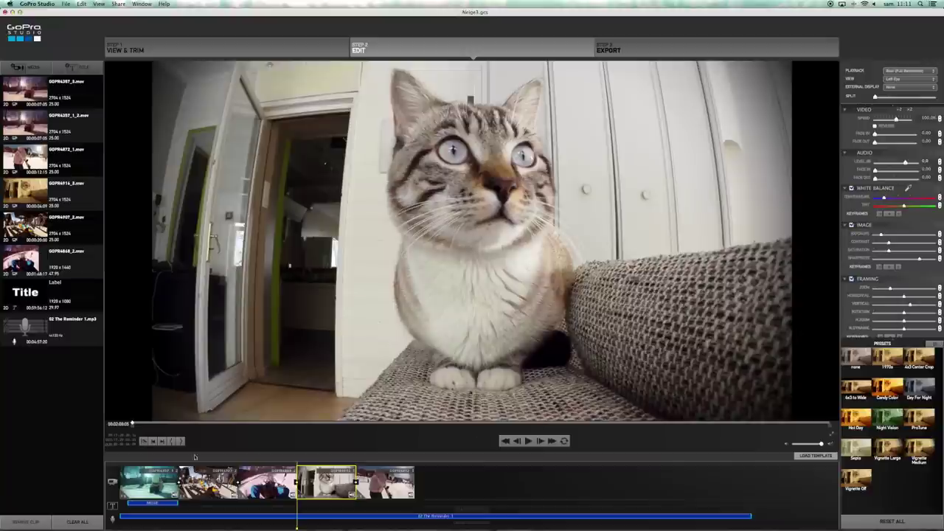
{"action": "left_click", "coordinate": [691, 51]}
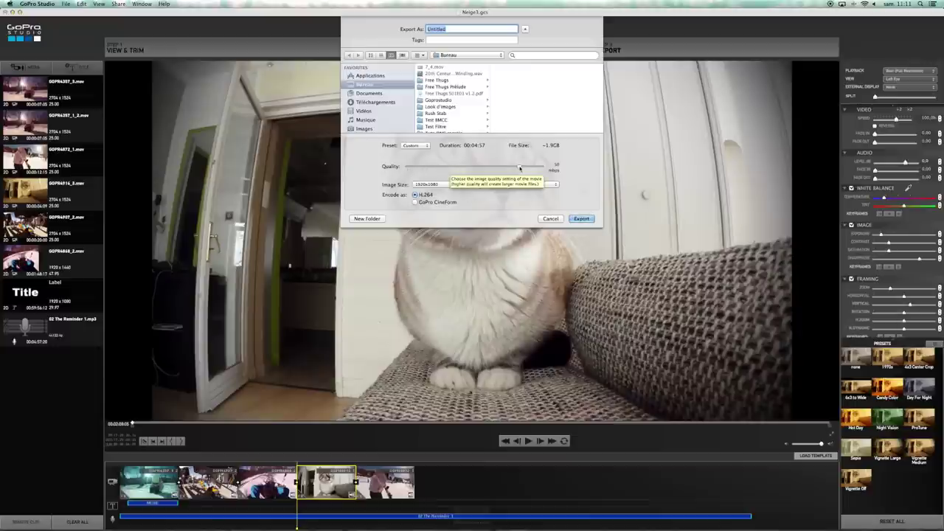
{"action": "left_click", "coordinate": [444, 184]}
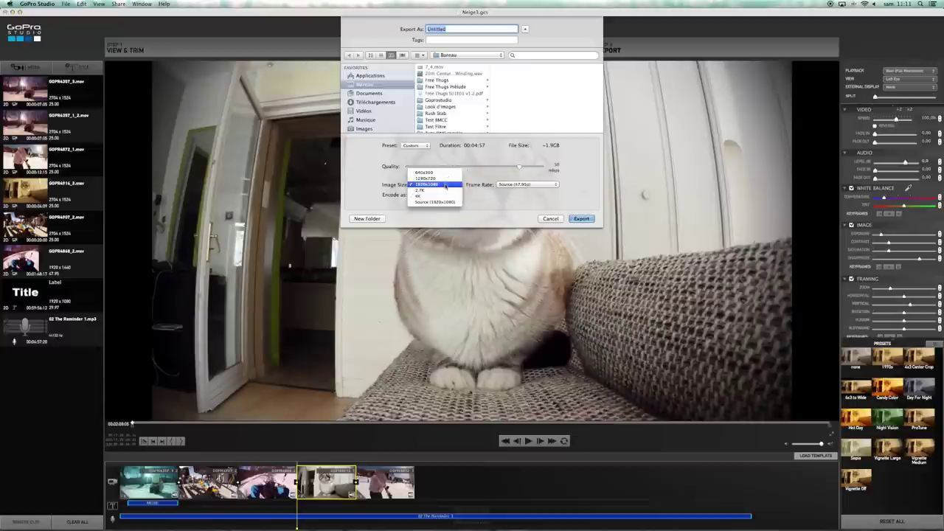
{"action": "left_click", "coordinate": [439, 185]}
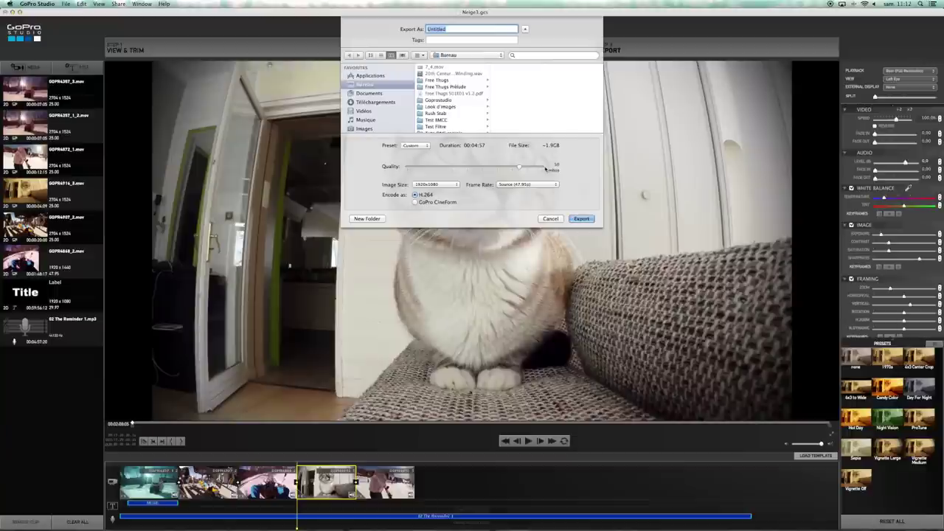
{"action": "left_click", "coordinate": [582, 219]}
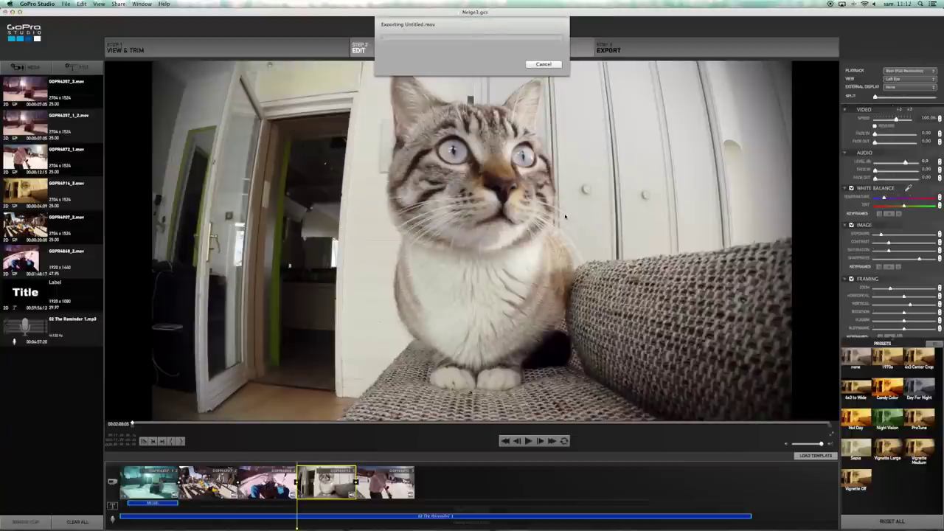